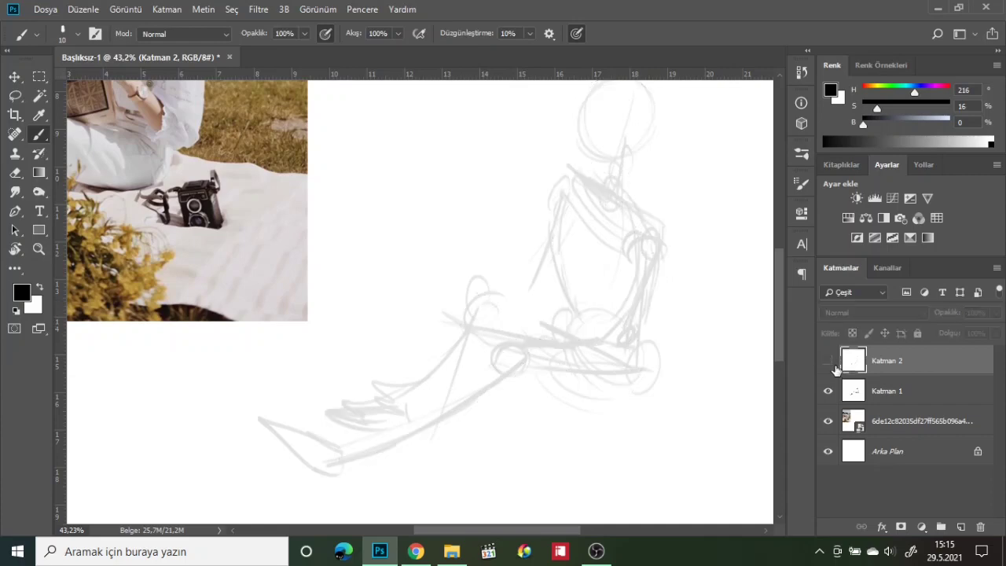
- Show the Katman 2 layer and sketch the raised leg's shin, calf and foot over the rough construction lines
left_click(828, 361)
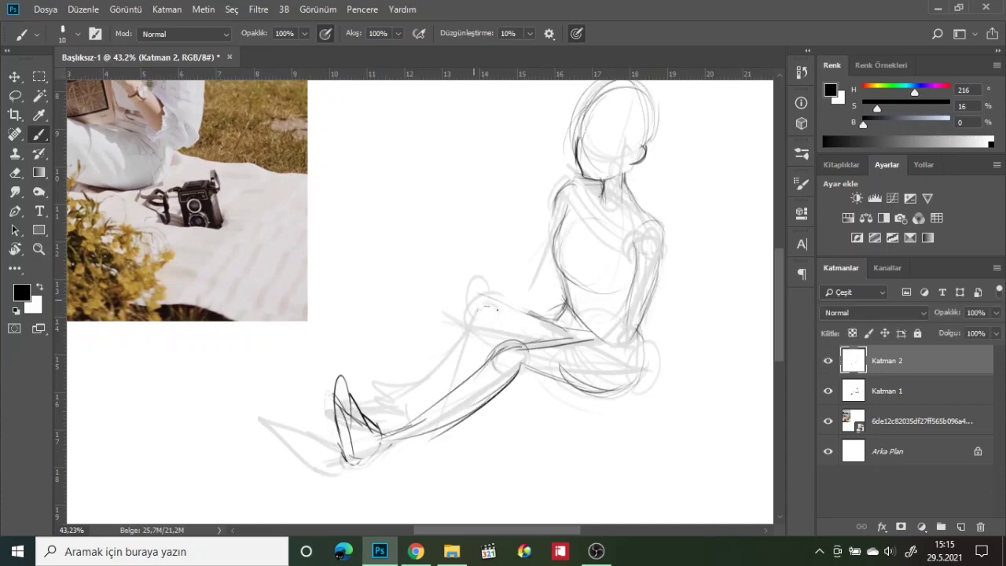
mouse_move(474, 302)
left_mouse_down()
mouse_move(501, 297)
mouse_move(411, 390)
left_mouse_up()
mouse_move(483, 325)
left_mouse_down()
mouse_move(436, 382)
mouse_move(366, 391)
mouse_move(392, 388)
left_mouse_up()
left_click_drag(364, 381, 393, 414)
mouse_move(423, 393)
left_mouse_down()
mouse_move(413, 417)
mouse_move(359, 398)
left_mouse_up()
left_click_drag(366, 404, 415, 418)
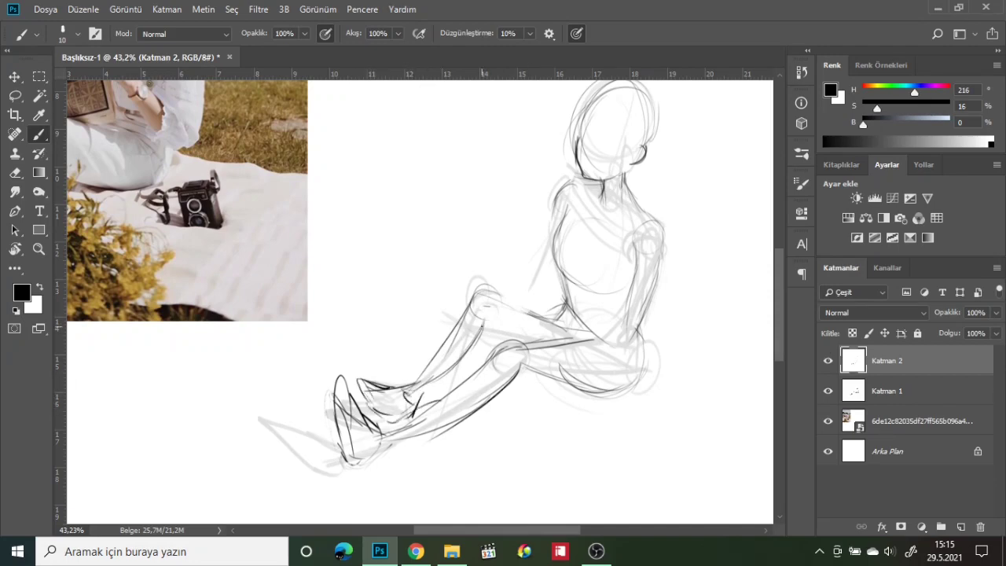
- Sketch the forearm resting across the lap and the upper line of the raised thigh
left_click_drag(480, 318, 502, 342)
left_click_drag(569, 342, 627, 343)
mouse_move(529, 324)
left_mouse_down()
mouse_move(555, 330)
mouse_move(502, 340)
left_mouse_up()
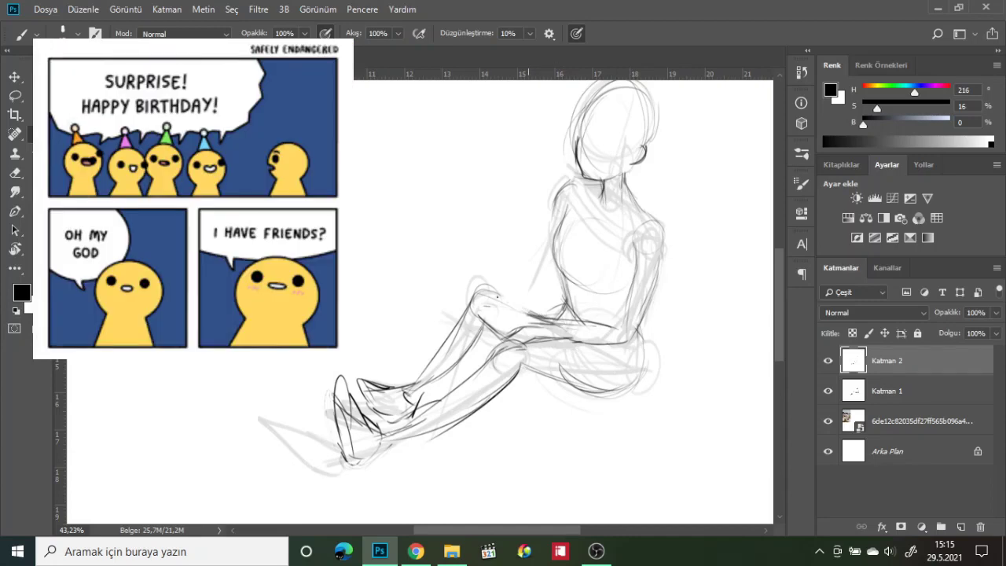
left_click_drag(490, 294, 535, 313)
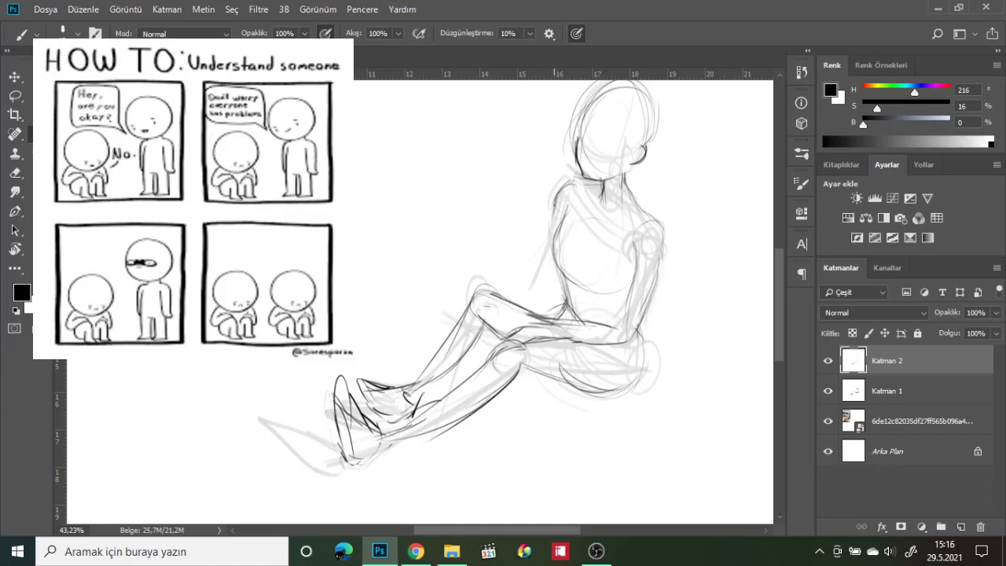
- Sketch the far arm running down from the shoulder and touch up the near upper arm
left_click_drag(558, 212, 542, 275)
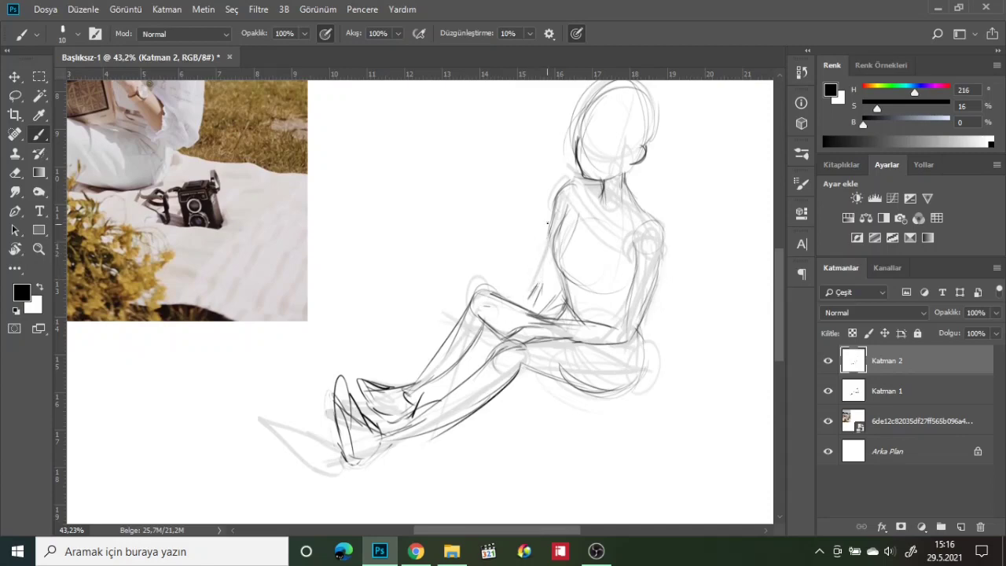
left_click_drag(551, 225, 538, 288)
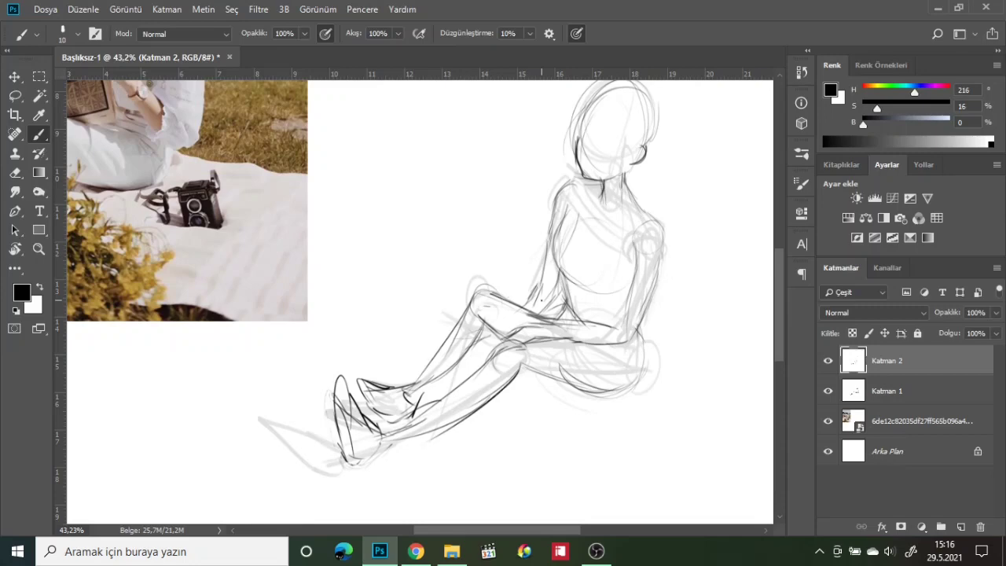
mouse_move(665, 264)
left_mouse_down()
mouse_move(632, 280)
mouse_move(627, 269)
mouse_move(640, 286)
left_mouse_up()
- Hide the Katman 1 construction layer and touch up the outline of the far shoulder
left_click(828, 391)
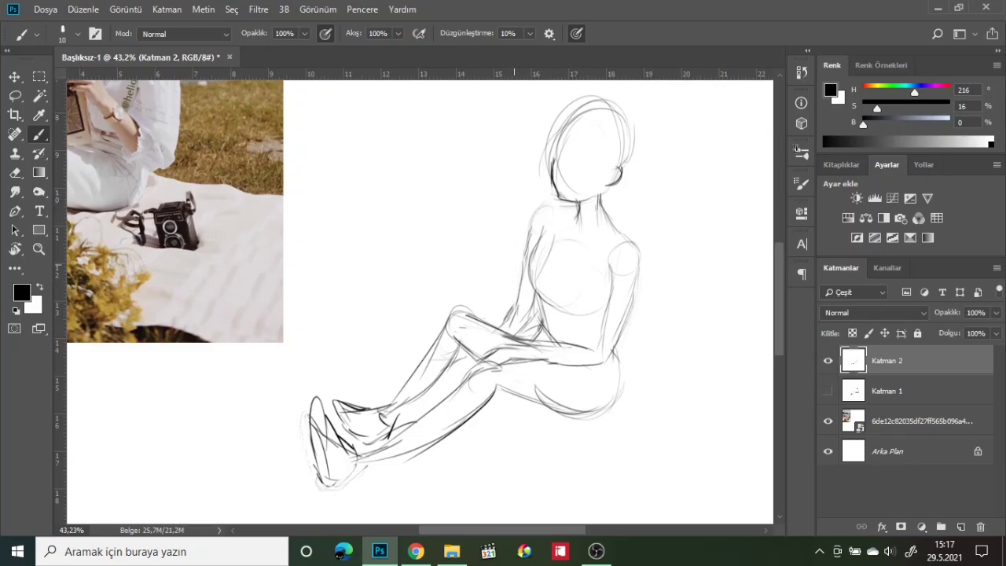
left_click_drag(535, 209, 519, 256)
key("ctrl+z")
left_click_drag(545, 213, 541, 208)
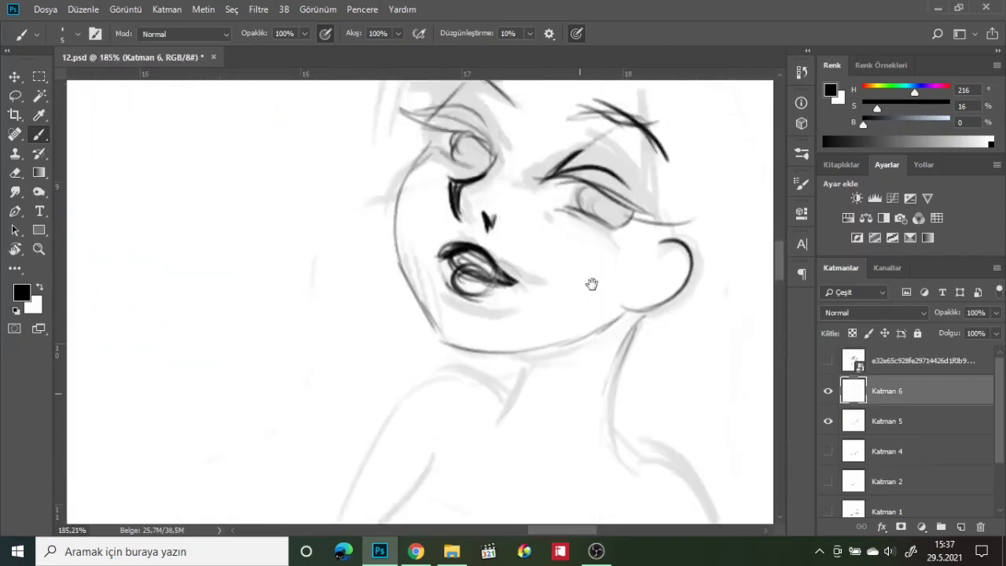
mouse_move(592, 284)
left_mouse_down()
mouse_move(582, 196)
mouse_move(587, 208)
left_mouse_up()
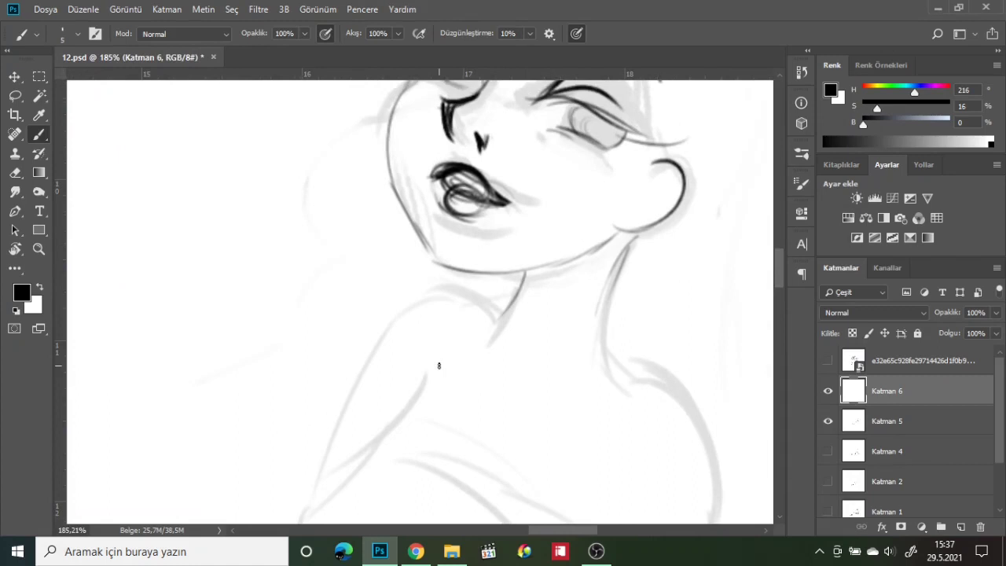
mouse_move(527, 273)
left_mouse_down()
mouse_move(508, 313)
mouse_move(538, 291)
mouse_move(476, 358)
left_mouse_up()
key("ctrl+alt+z")
key("ctrl+alt+z")
- Draw clean lines for both sides of the neck and the rounded near shoulder on Katman 6
left_click_drag(589, 317, 528, 195)
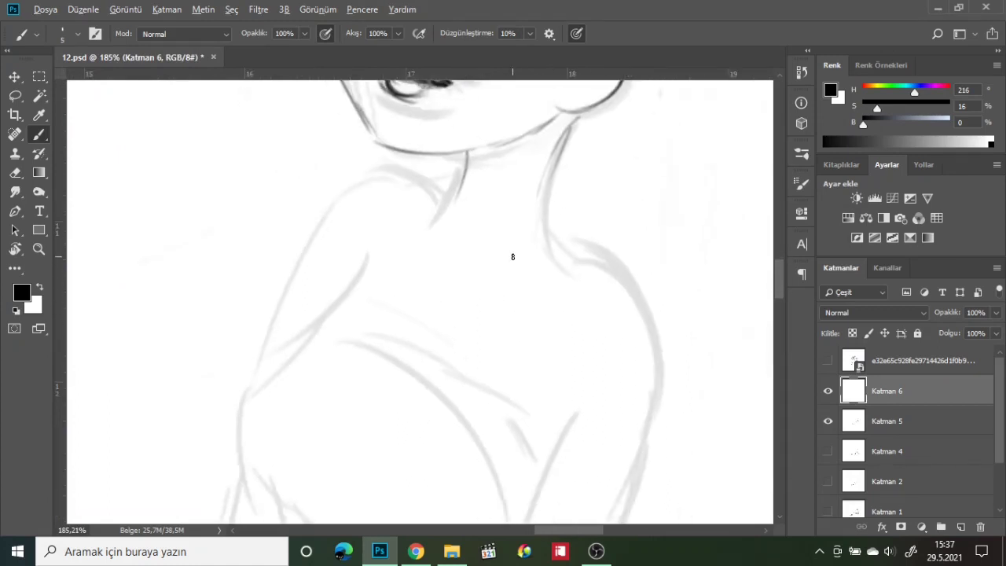
left_click_drag(503, 316, 456, 319)
scroll(548, 290, "up", 2)
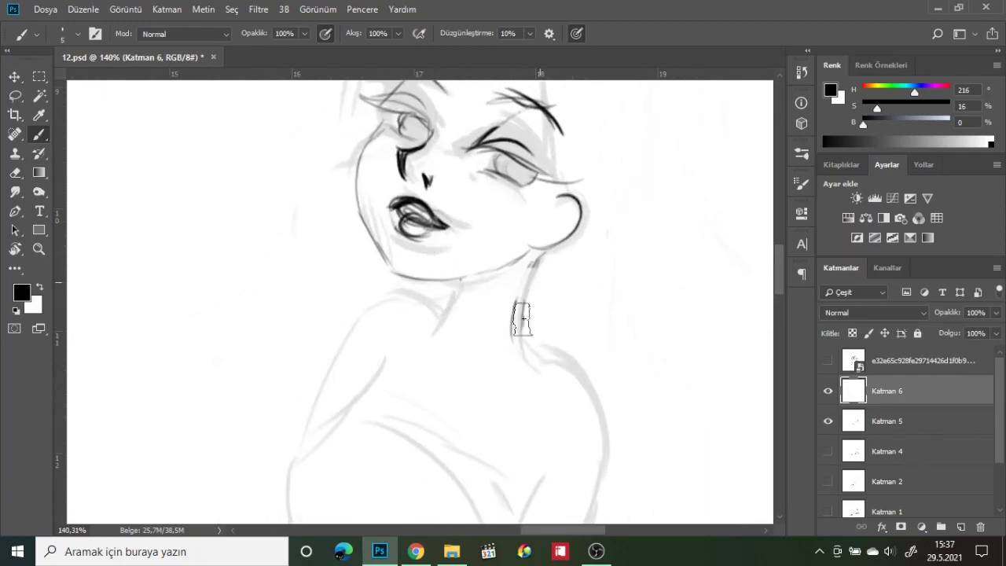
left_click_drag(454, 285, 434, 318)
mouse_move(541, 252)
left_mouse_down()
mouse_move(507, 342)
mouse_move(544, 356)
mouse_move(607, 433)
left_mouse_up()
key("ctrl+z")
left_click_drag(541, 350, 597, 438)
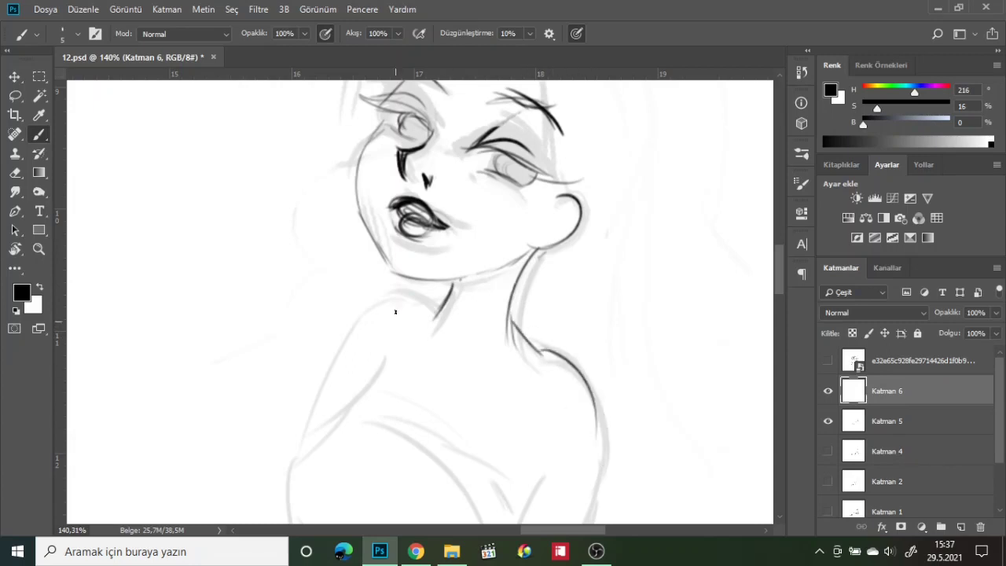
- Outline the far shoulder and both edges of the far upper arm along the grey sketch
left_click_drag(440, 311, 370, 307)
left_click_drag(392, 375, 442, 296)
left_click_drag(496, 223, 476, 220)
left_click_drag(448, 275, 452, 231)
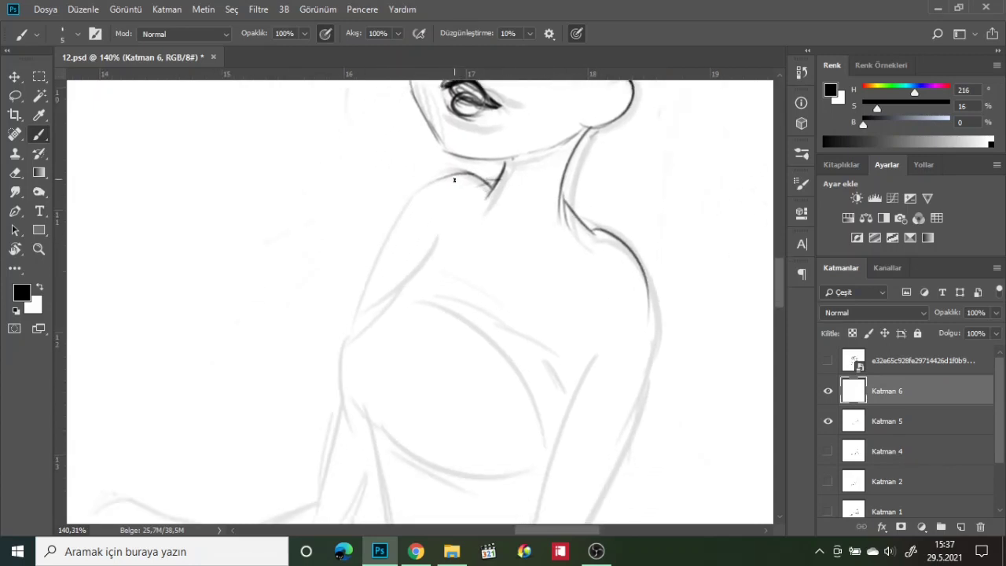
mouse_move(462, 172)
left_mouse_down()
mouse_move(397, 223)
mouse_move(341, 360)
left_mouse_up()
left_click_drag(435, 240, 371, 331)
- Draw the front contour of the chest and waist and the first lines of the far forearm
left_click_drag(434, 342, 452, 192)
mouse_move(424, 132)
left_mouse_down()
mouse_move(397, 274)
mouse_move(426, 455)
mouse_move(397, 464)
left_mouse_up()
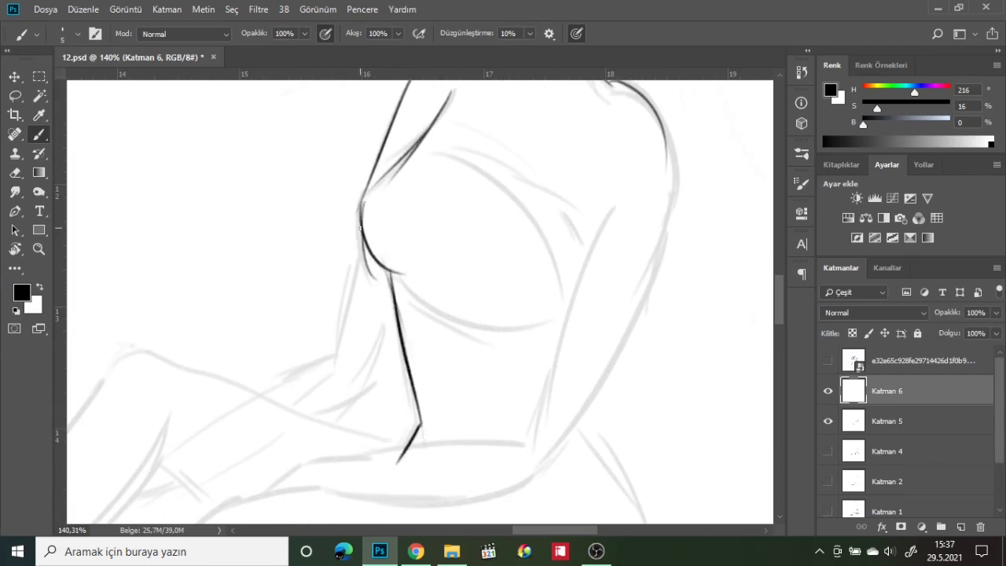
left_click_drag(360, 239, 342, 347)
mouse_move(396, 314)
left_mouse_down()
mouse_move(371, 378)
mouse_move(304, 371)
left_mouse_up()
left_click_drag(316, 418, 373, 387)
- Redraw the far forearm with two slanting contours running from the elbow toward the lap
left_click_drag(632, 260, 533, 317)
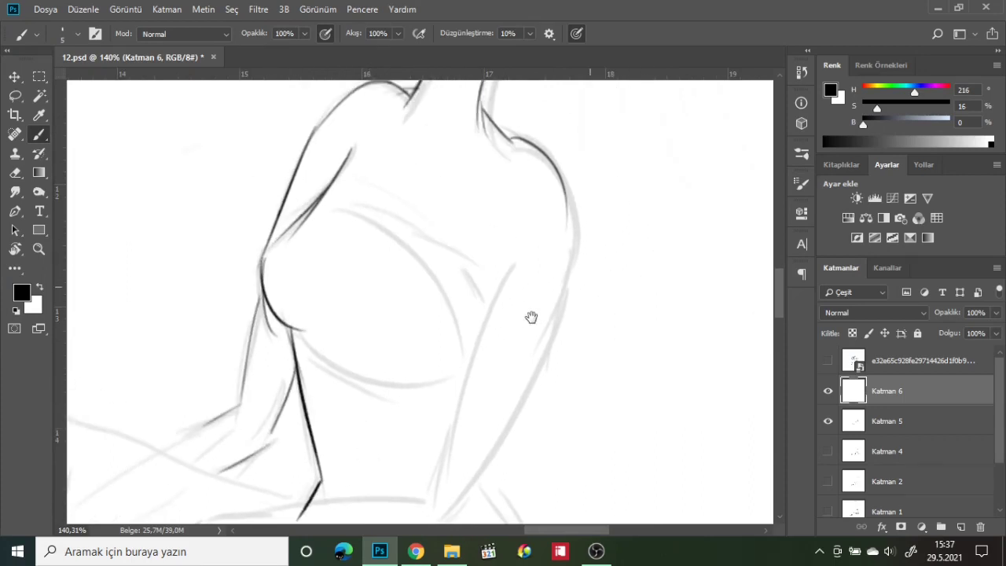
left_click_drag(304, 129, 307, 191)
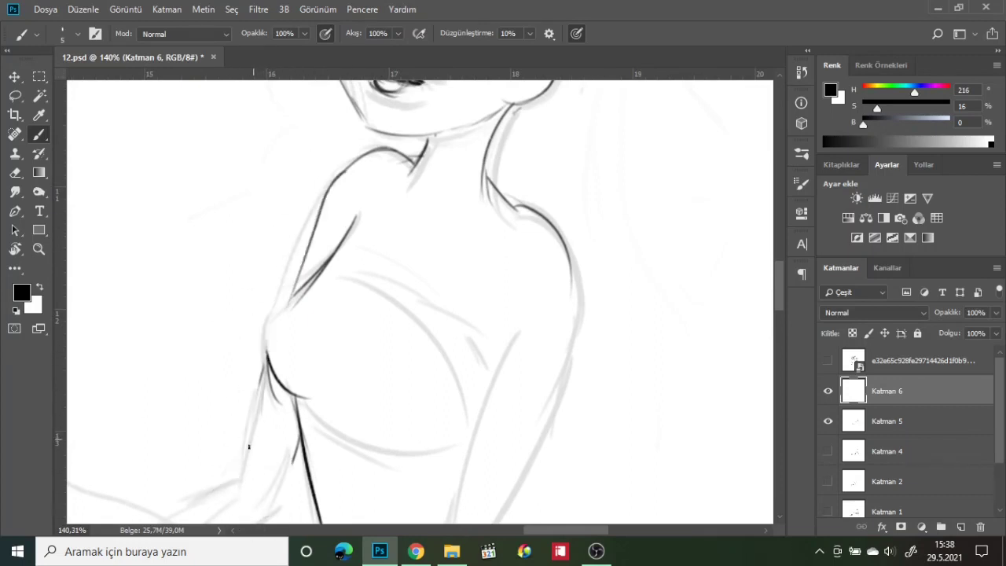
left_click_drag(259, 431, 196, 503)
left_click_drag(293, 466, 240, 515)
left_click_drag(256, 440, 197, 507)
left_click_drag(294, 464, 240, 515)
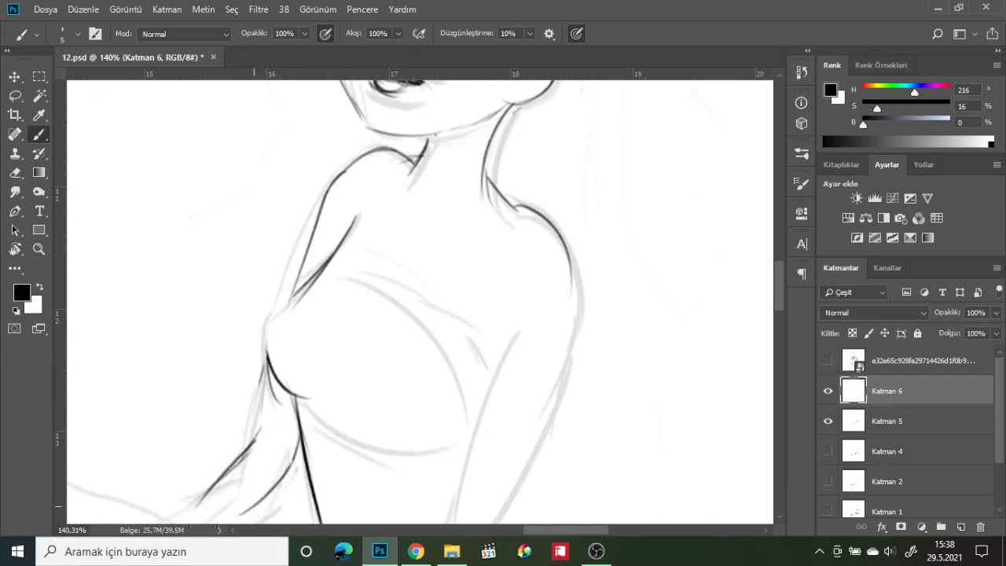
left_click_drag(297, 292, 286, 304)
- Draw the collarbone line and the outer and inner contours of the near upper arm
left_click_drag(474, 395, 451, 384)
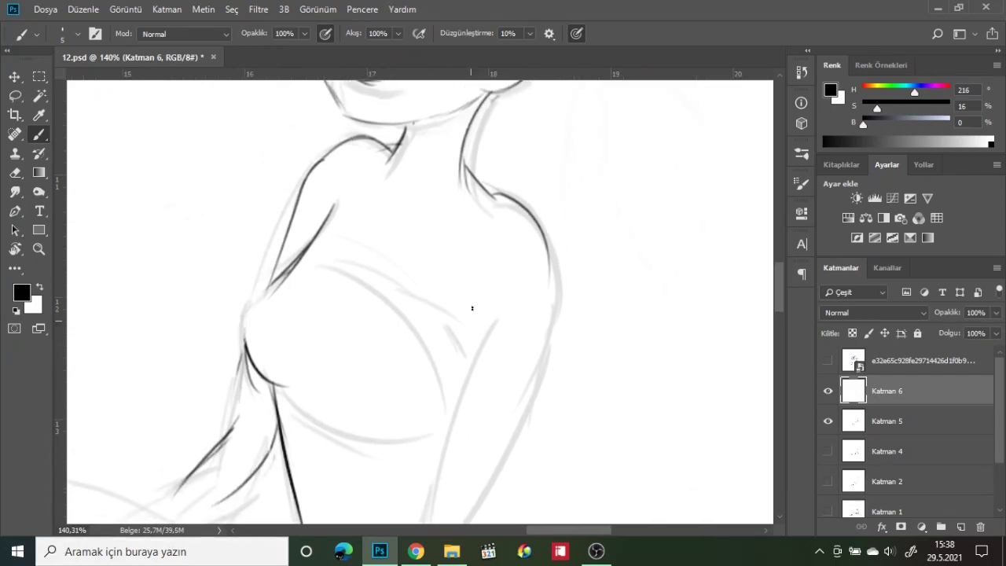
left_click_drag(437, 209, 489, 220)
left_click_drag(568, 367, 555, 244)
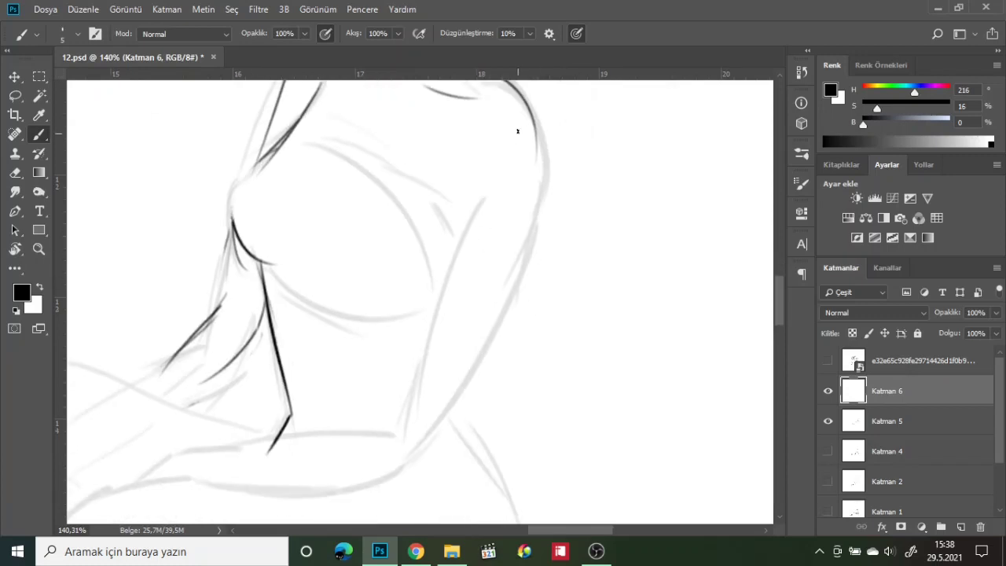
mouse_move(536, 122)
left_mouse_down()
mouse_move(529, 200)
mouse_move(488, 319)
left_mouse_up()
key("ctrl+z")
left_click_drag(538, 148, 476, 362)
left_click_drag(476, 203, 424, 357)
- Outline the near forearm resting across the lap and connect it to the upper arm at the elbow
mouse_move(465, 380)
left_mouse_down()
mouse_move(485, 330)
mouse_move(547, 245)
left_mouse_up()
mouse_move(568, 212)
left_mouse_down()
mouse_move(525, 283)
mouse_move(346, 303)
mouse_move(358, 313)
mouse_move(276, 319)
mouse_move(203, 356)
left_mouse_up()
mouse_move(257, 342)
left_mouse_down()
mouse_move(289, 348)
mouse_move(238, 347)
left_mouse_up()
mouse_move(279, 347)
left_mouse_down()
mouse_move(372, 356)
mouse_move(449, 347)
left_mouse_up()
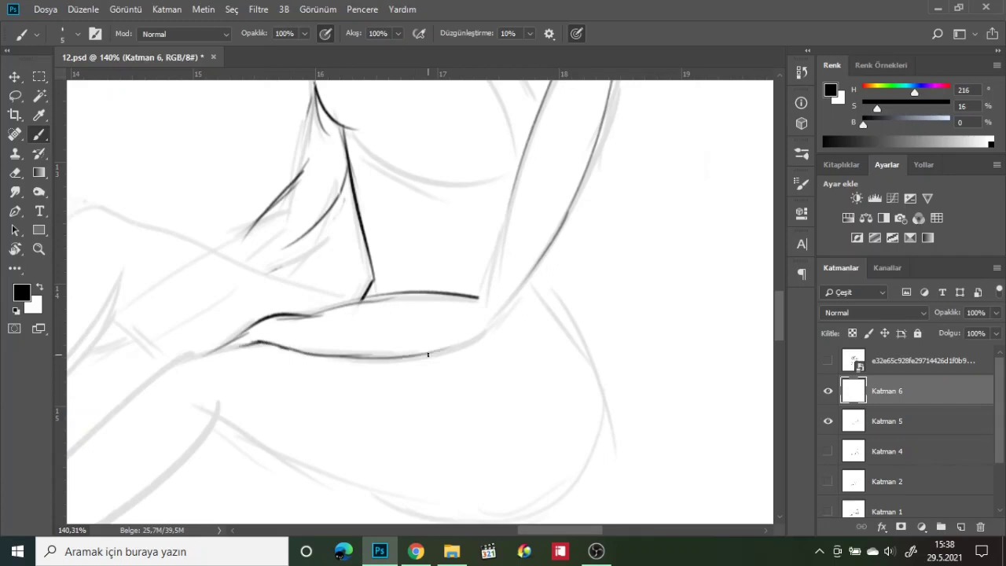
key("ctrl+z")
mouse_move(264, 344)
left_mouse_down()
mouse_move(353, 360)
mouse_move(477, 343)
left_mouse_up()
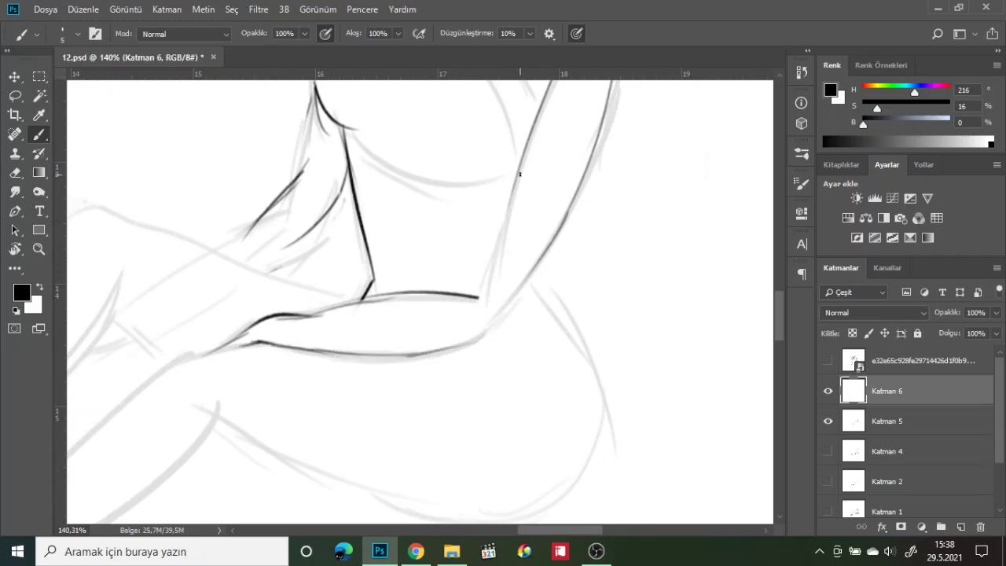
left_click_drag(520, 175, 473, 288)
left_click_drag(529, 278, 478, 343)
- Outline the hip, the buttock curve and the underside of the near thigh
left_click_drag(372, 419, 485, 360)
left_click_drag(326, 394, 429, 369)
left_click_drag(584, 285, 464, 292)
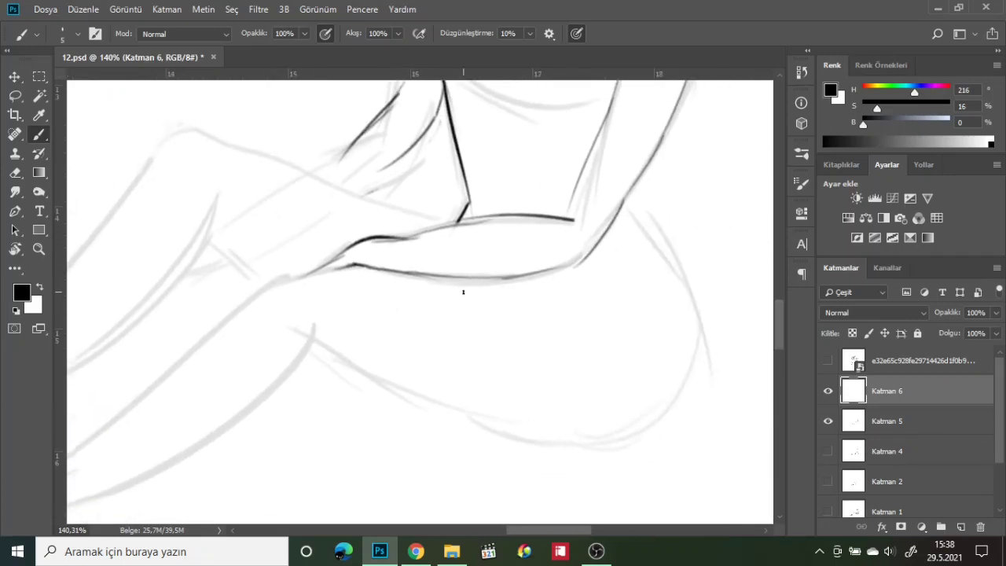
scroll(509, 276, "down", 5, "alt")
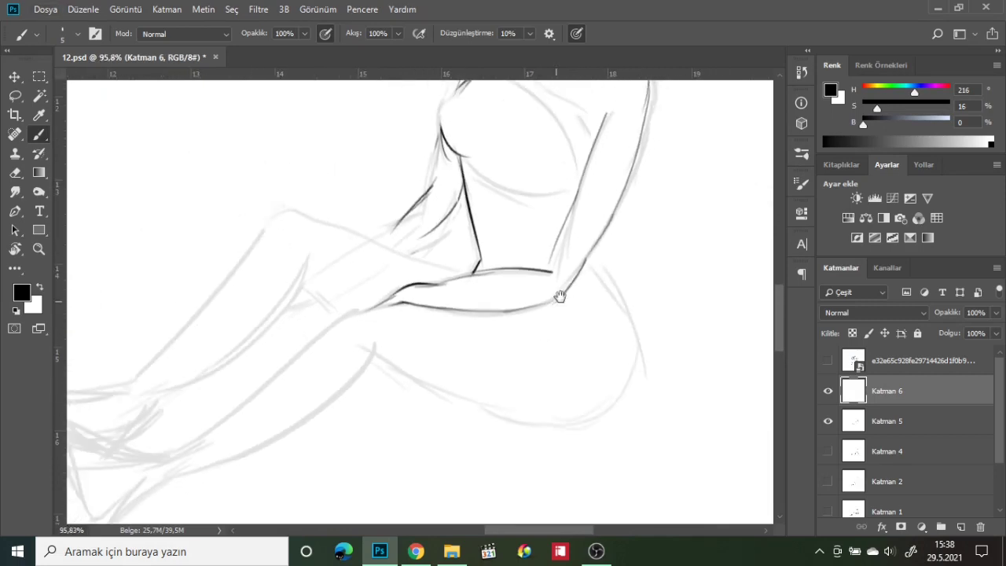
mouse_move(561, 267)
left_mouse_down()
mouse_move(588, 319)
mouse_move(602, 393)
left_mouse_up()
mouse_move(424, 411)
left_mouse_down()
mouse_move(581, 398)
mouse_move(602, 365)
left_mouse_up()
left_click_drag(348, 362, 442, 423)
mouse_move(595, 380)
left_mouse_down()
mouse_move(522, 433)
mouse_move(600, 382)
left_mouse_up()
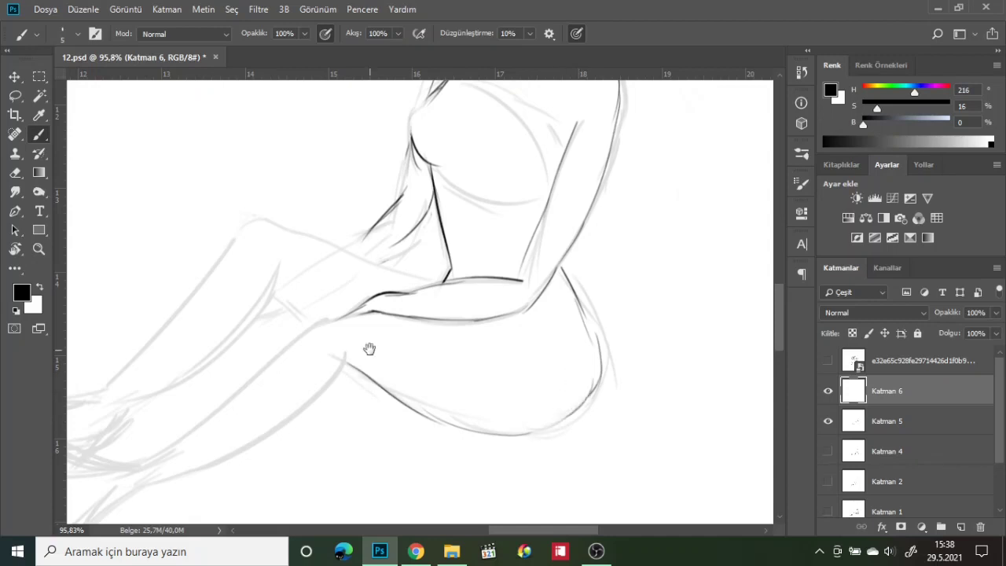
- Draw the shin and calf contours of the near lower leg from the knee to the ankle
left_click_drag(371, 350, 470, 357)
mouse_move(391, 356)
left_mouse_down()
mouse_move(460, 282)
mouse_move(343, 384)
left_mouse_up()
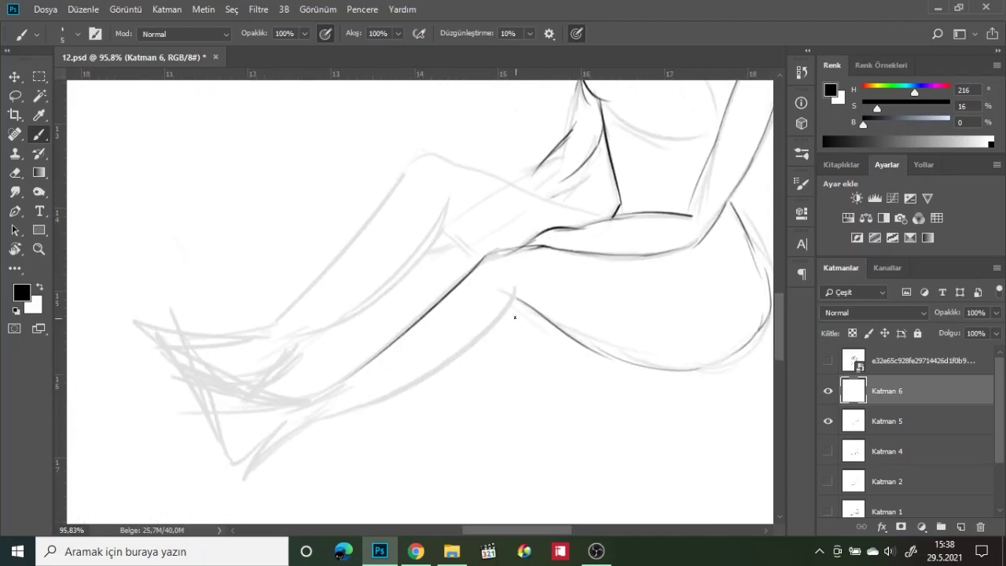
mouse_move(517, 284)
left_mouse_down()
mouse_move(481, 335)
mouse_move(374, 397)
mouse_move(307, 417)
left_mouse_up()
- Draw the near foot with its instep, toes, sole and rounded heel
mouse_move(351, 367)
left_mouse_down()
mouse_move(295, 396)
mouse_move(175, 340)
mouse_move(219, 359)
left_mouse_up()
left_click_drag(178, 316, 214, 342)
mouse_move(190, 331)
left_mouse_down()
mouse_move(221, 428)
mouse_move(187, 374)
mouse_move(221, 450)
left_mouse_up()
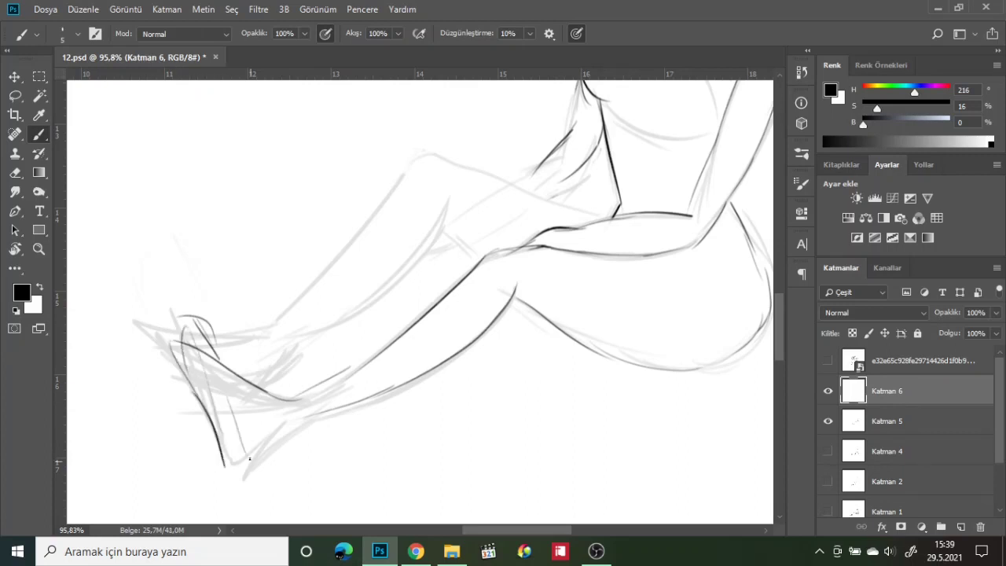
left_click_drag(228, 398, 242, 454)
left_click_drag(220, 449, 239, 473)
mouse_move(214, 426)
left_mouse_down()
mouse_move(236, 475)
mouse_move(301, 423)
left_mouse_up()
left_click_drag(225, 352, 291, 398)
left_click_drag(169, 343, 220, 359)
- Outline the raised leg's thigh, bent knee and shin down to the ankle
mouse_move(611, 218)
left_mouse_down()
mouse_move(466, 173)
mouse_move(539, 189)
left_mouse_up()
key("ctrl+z")
left_click_drag(428, 154, 384, 202)
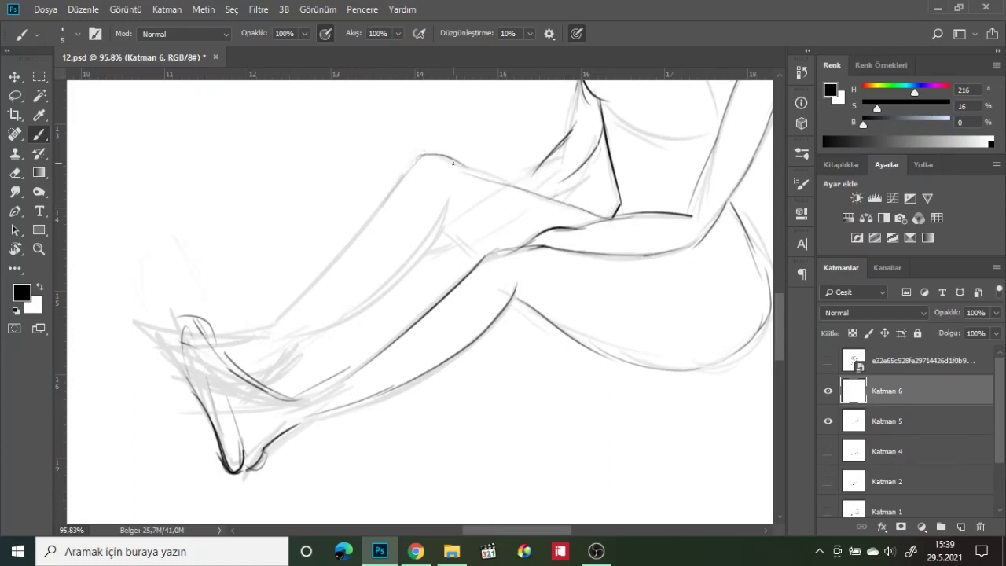
left_click_drag(454, 163, 527, 192)
left_click_drag(425, 156, 286, 325)
key("ctrl+z")
left_click_drag(401, 182, 255, 337)
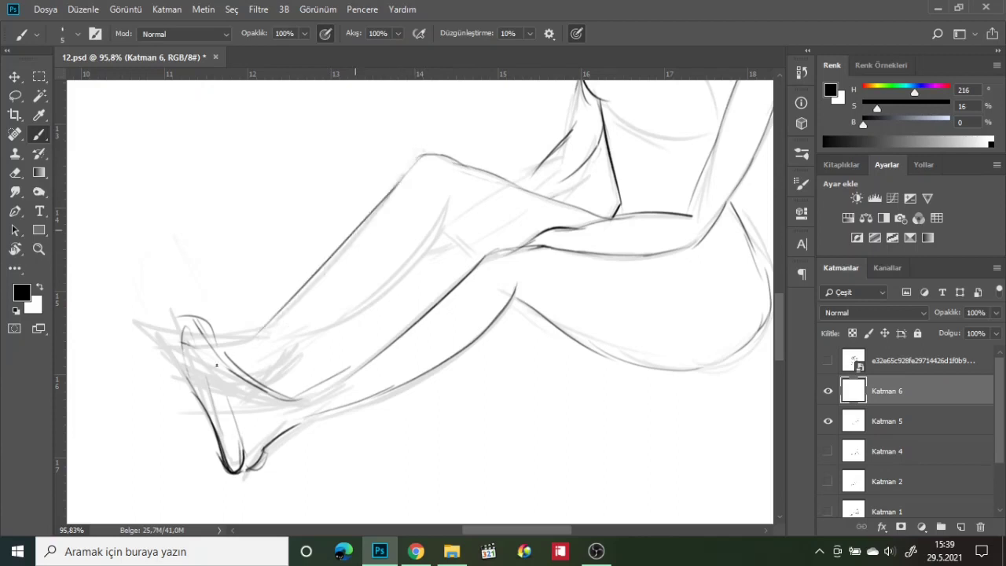
- Draw the raised leg's calf contour and the short thigh line behind its knee
key("ctrl+z")
key("ctrl+z")
left_click_drag(447, 204, 290, 322)
key("ctrl+z")
key("ctrl+shift+z")
key("ctrl+z")
mouse_move(444, 203)
left_mouse_down()
mouse_move(321, 313)
mouse_move(279, 333)
left_mouse_up()
left_click_drag(442, 228, 475, 255)
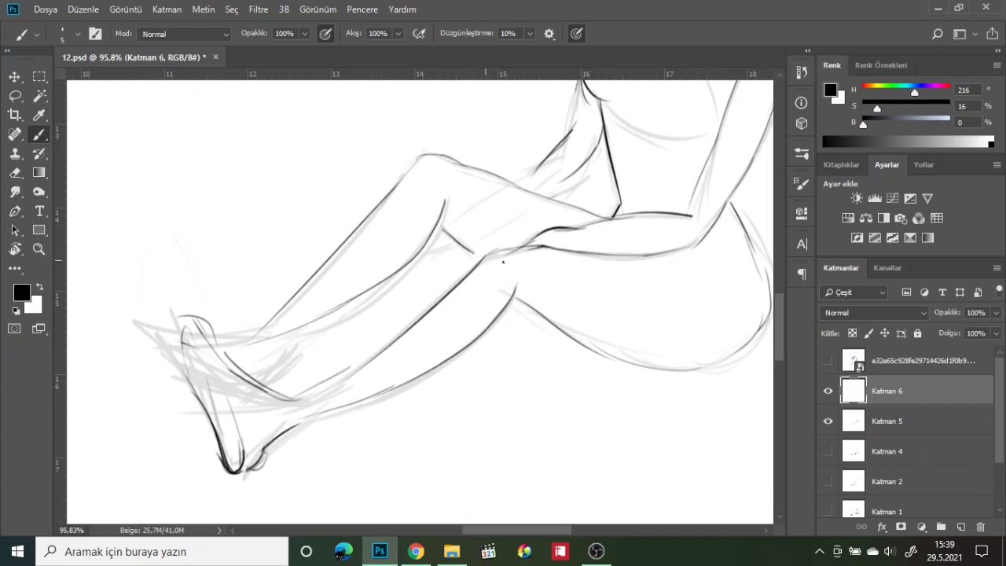
- Draw the far foot's toes, instep and heel, and hide the Katman 5 sketch layer
left_click_drag(264, 315, 301, 354)
left_click_drag(228, 343, 202, 355)
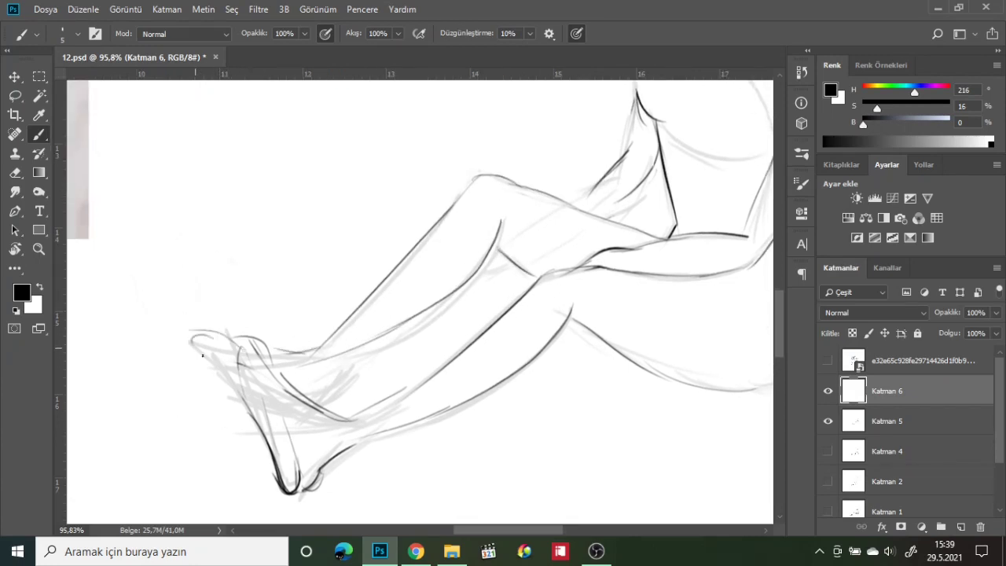
left_click_drag(321, 361, 314, 404)
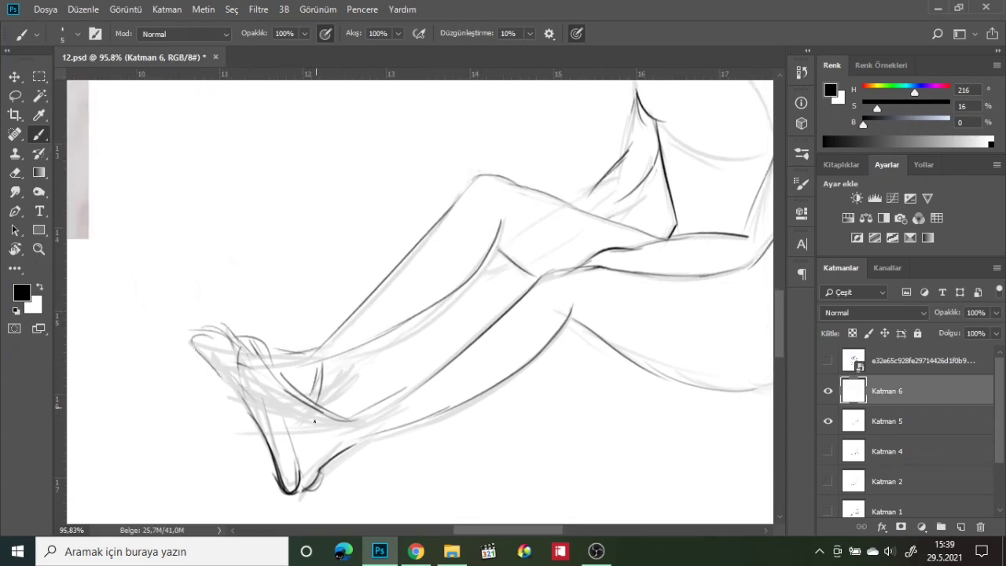
left_click(827, 423)
scroll(670, 359, "down", 5)
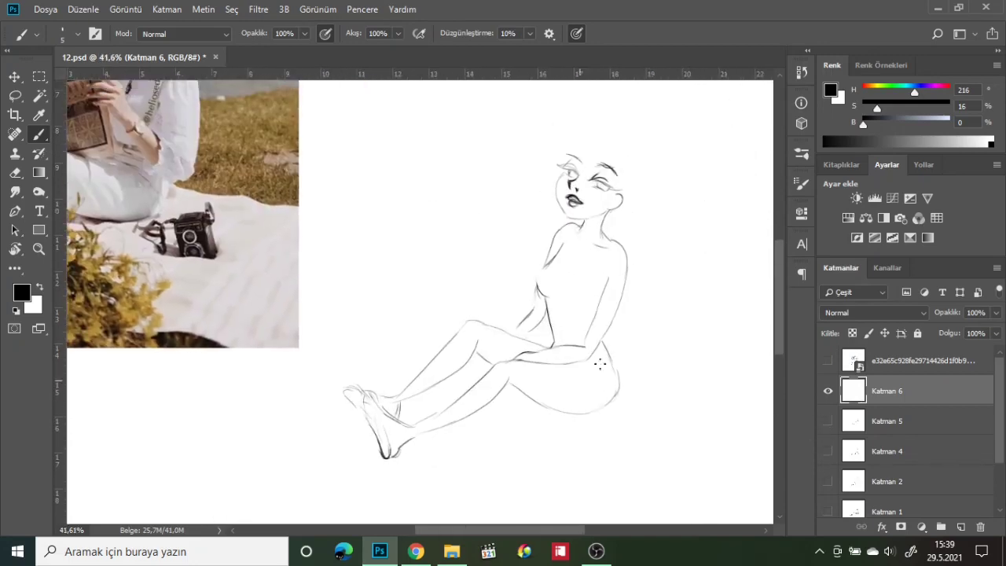
scroll(595, 348, "up", 3)
key("l")
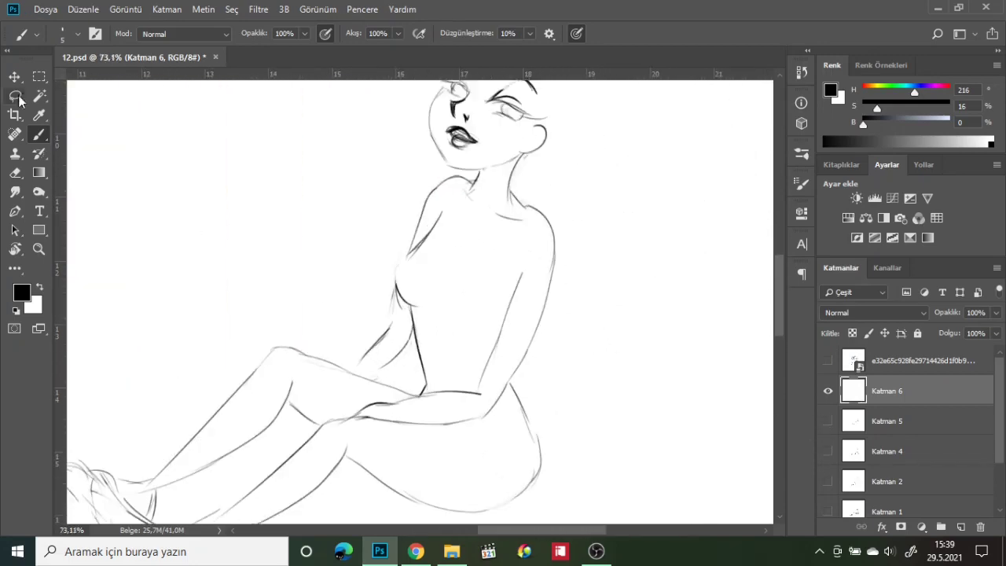
left_click_drag(558, 180, 537, 217)
key("ctrl+z")
- Liquify the line art with a size 330 brush, reshaping the arm, waist, chest and shoulder contours
left_click(232, 9)
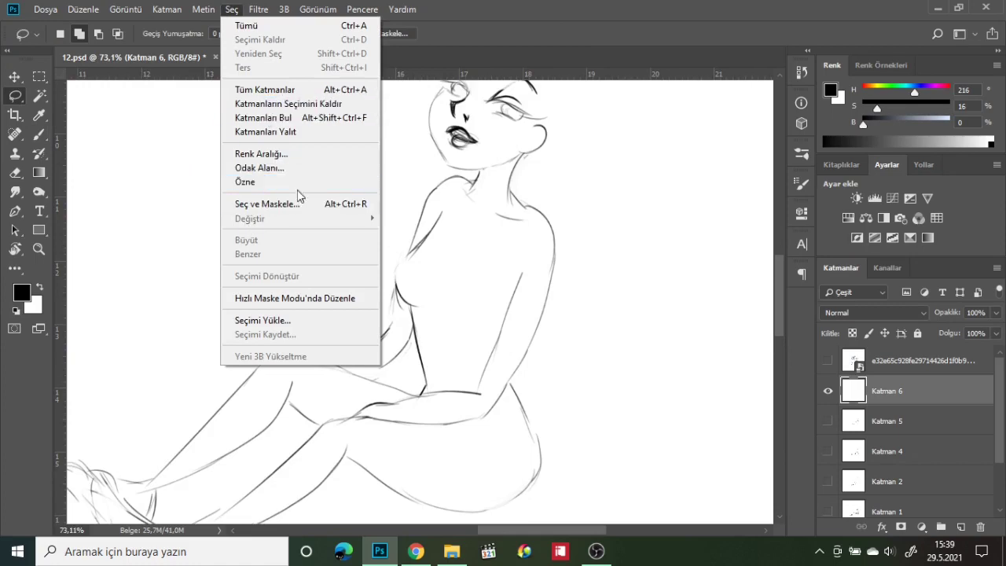
mouse_move(258, 10)
left_click(288, 126)
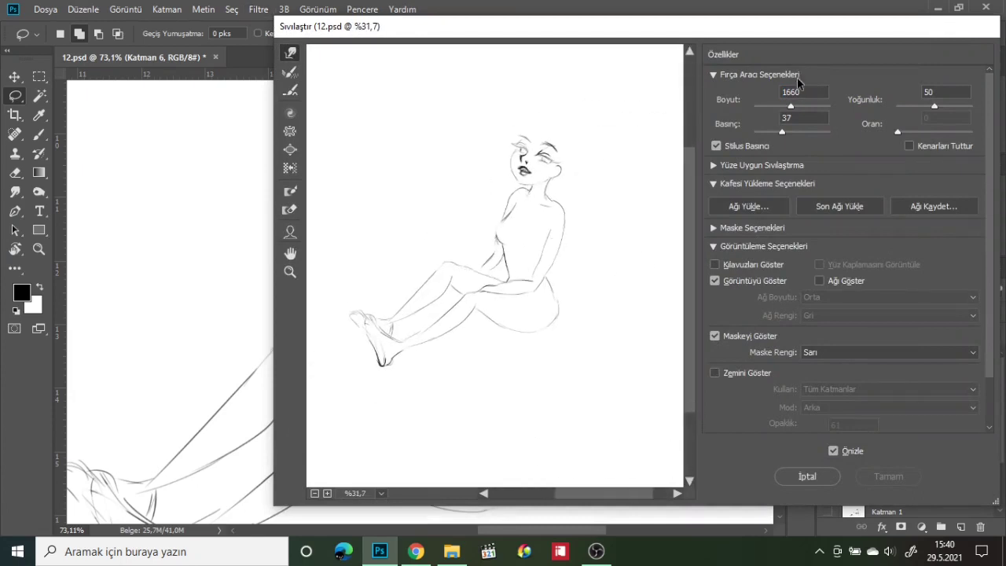
left_click(777, 106)
scroll(518, 299, "up", 2)
left_click_drag(577, 206, 576, 215)
left_click_drag(559, 265, 544, 241)
mouse_move(519, 301)
left_mouse_down()
mouse_move(520, 291)
mouse_move(495, 278)
mouse_move(563, 327)
mouse_move(560, 319)
mouse_move(546, 353)
mouse_move(495, 364)
mouse_move(577, 315)
mouse_move(580, 291)
mouse_move(540, 283)
mouse_move(520, 291)
left_mouse_up()
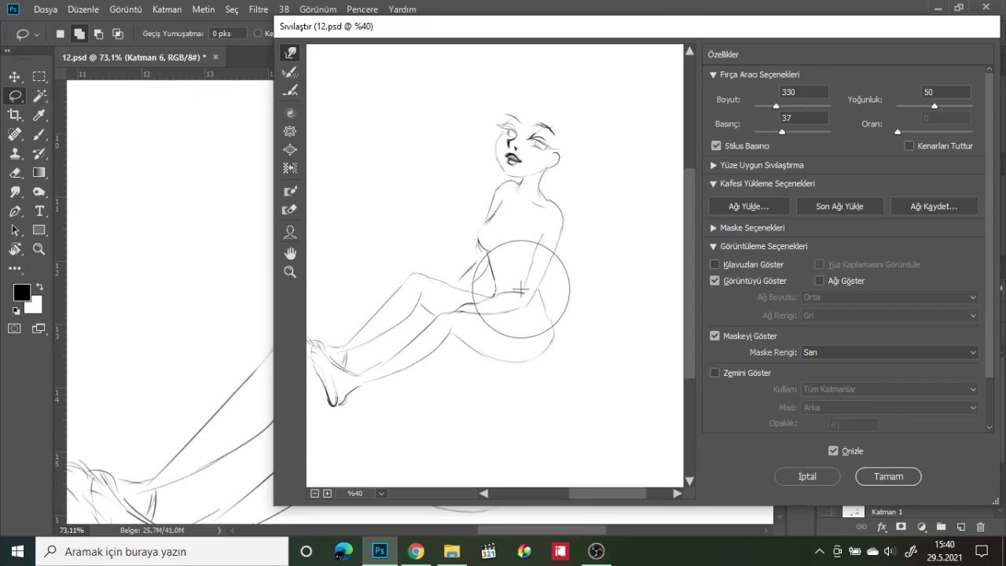
left_click_drag(584, 218, 580, 234)
mouse_move(463, 246)
left_mouse_down()
mouse_move(500, 232)
mouse_move(476, 197)
mouse_move(575, 241)
mouse_move(573, 216)
left_mouse_up()
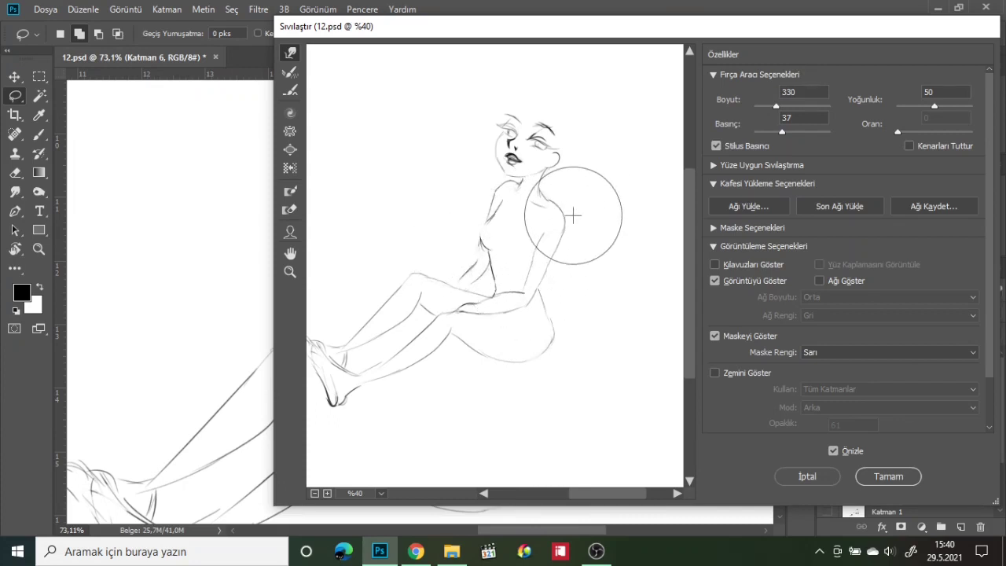
scroll(589, 307, "down", 2)
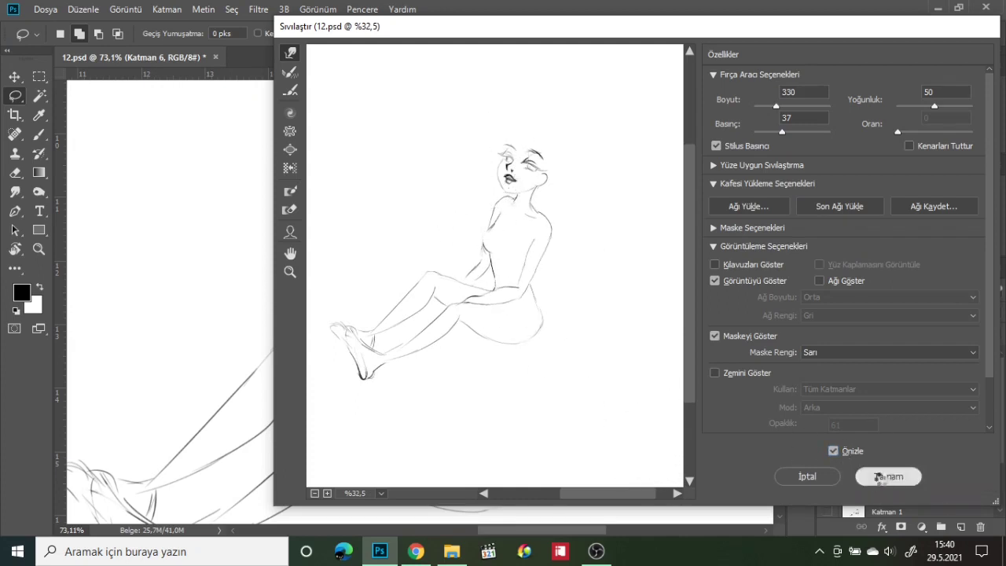
left_click(880, 477)
- Place Katman 6 above the reference photo layer, group the photo and older sketch layers beneath it, and hide the group
scroll(582, 391, "down", 5)
key("b")
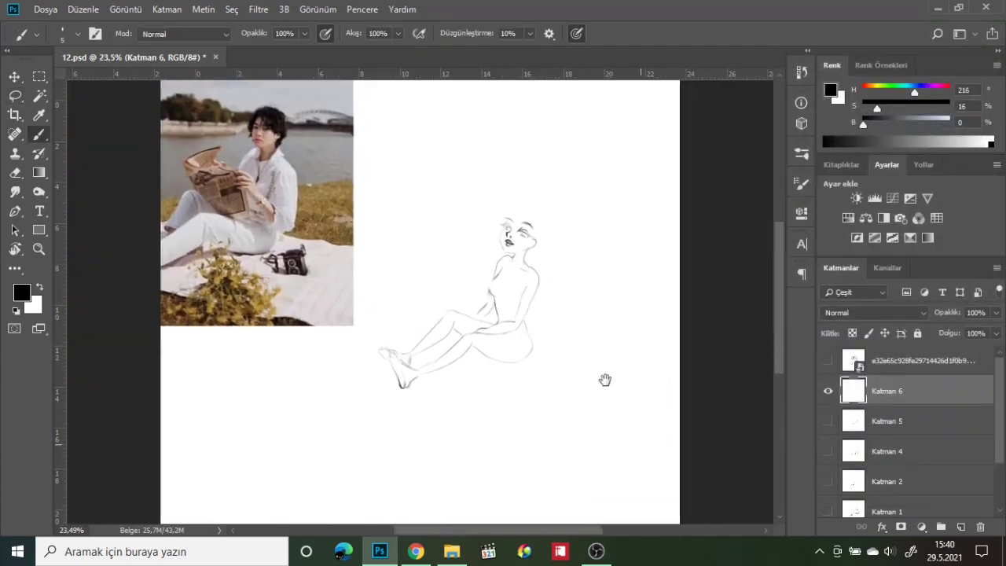
scroll(570, 259, "up", 3)
left_click_drag(893, 391, 892, 357)
left_click(902, 395)
scroll(902, 425, "down", 3)
left_click(903, 477, "shift")
left_click(941, 526)
left_click(828, 385)
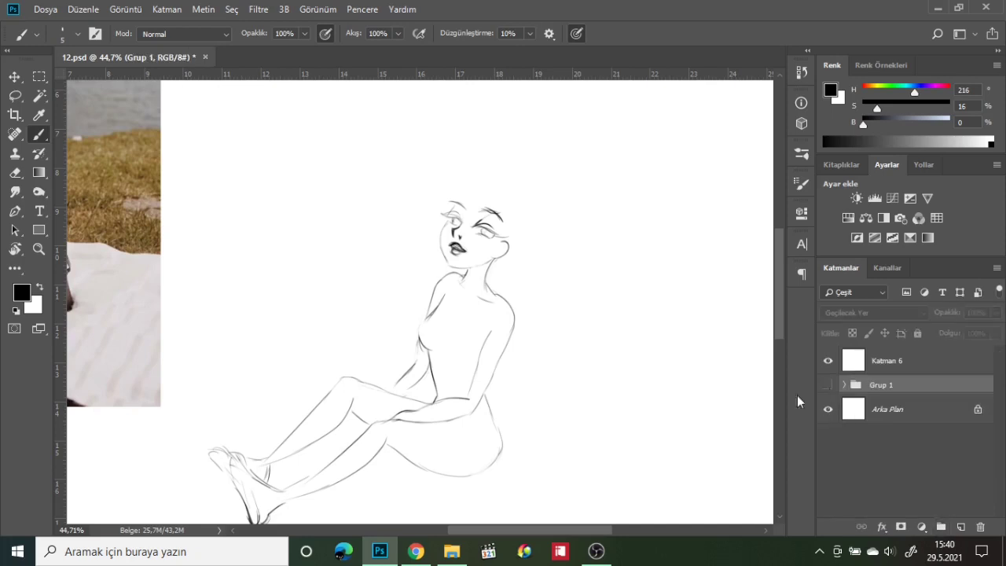
- Scale the figure on Katman 6 up to about 189% and position it on the blank canvas
scroll(605, 397, "down", 2)
left_click_drag(588, 396, 632, 332)
scroll(632, 333, "down", 1)
left_click(903, 367)
key("ctrl+t")
left_click_drag(570, 353, 465, 401)
left_click_drag(500, 291, 664, 197)
left_click_drag(548, 285, 534, 329)
left_click_drag(603, 404, 555, 414)
left_click_drag(505, 419, 501, 391)
mouse_move(656, 293)
left_mouse_down()
mouse_move(634, 335)
mouse_move(658, 298)
left_mouse_up()
left_click_drag(529, 364, 536, 363)
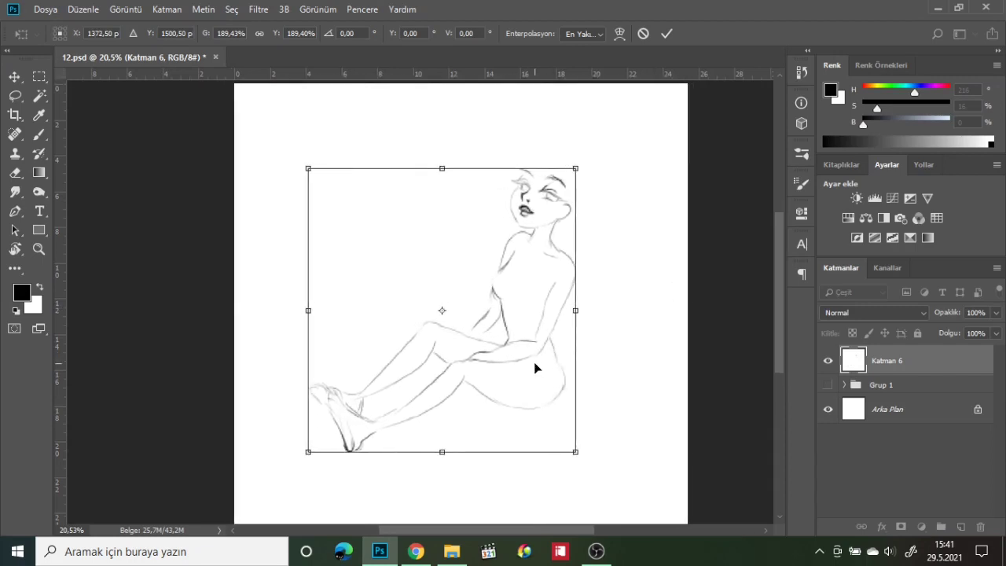
key("b")
- Sketch the hair's front curls over the forehead and loose wavy strands beside the far cheek
left_click_drag(582, 295, 584, 306)
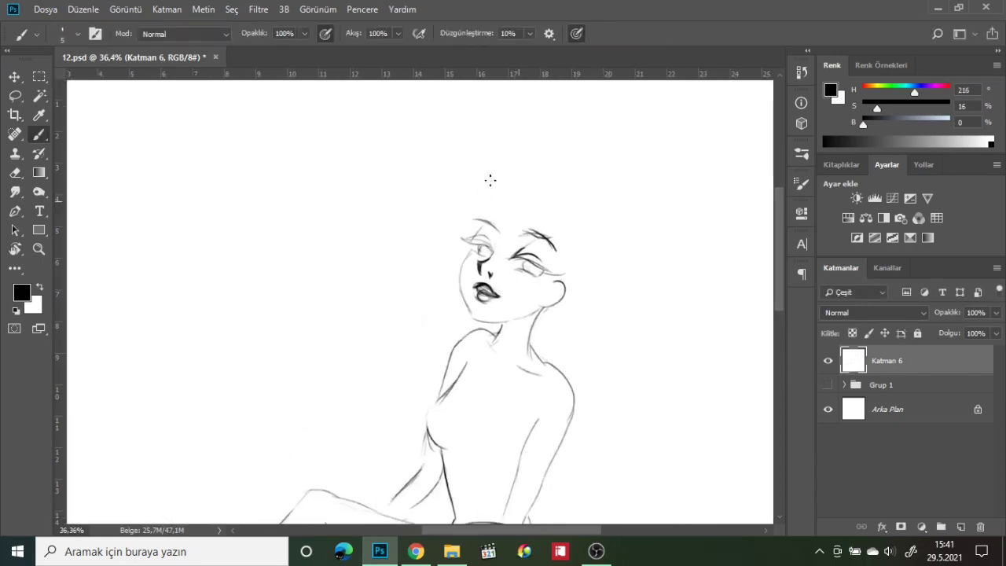
mouse_move(490, 180)
left_mouse_down()
mouse_move(477, 202)
mouse_move(464, 196)
mouse_move(483, 213)
mouse_move(459, 209)
left_mouse_up()
left_click_drag(463, 265, 415, 276)
left_click_drag(430, 313, 434, 331)
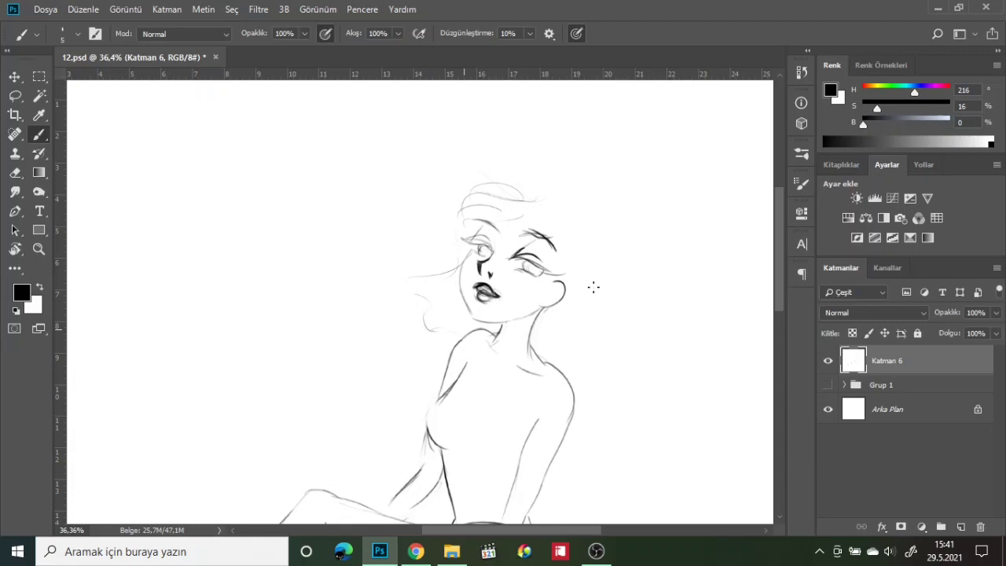
- Sketch wavy hair strands behind the ear, curling down and across the neck
left_click_drag(619, 272, 584, 319)
left_click_drag(576, 269, 551, 302)
key("ctrl+z")
mouse_move(585, 274)
left_mouse_down()
mouse_move(552, 347)
mouse_move(557, 327)
mouse_move(507, 331)
left_mouse_up()
mouse_move(550, 319)
left_mouse_down()
mouse_move(511, 350)
mouse_move(535, 346)
left_mouse_up()
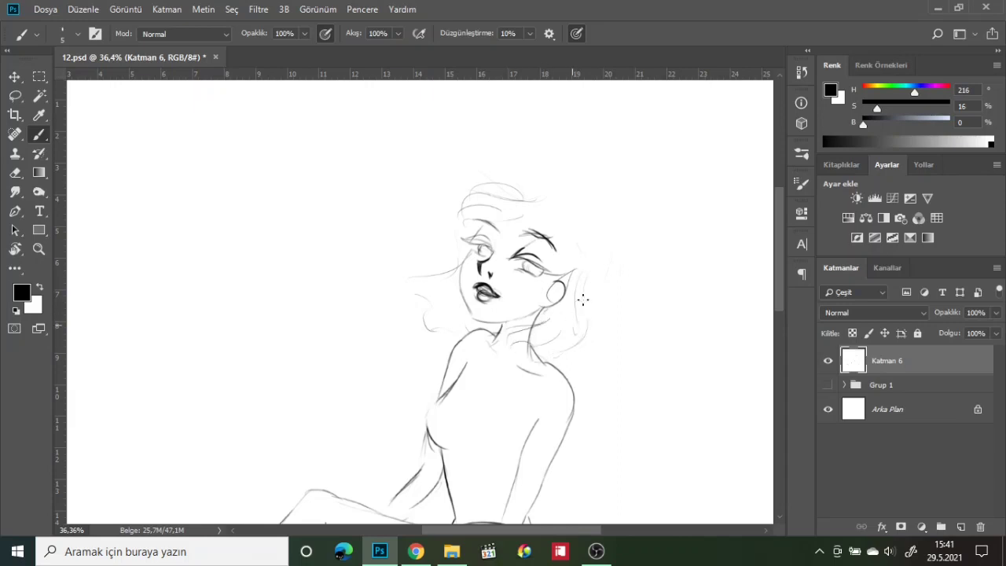
- Draw the swept fringe, the rounded crown and back of the hair, and an extra strand beside the far cheek
left_click_drag(597, 259, 579, 271)
left_click_drag(568, 210, 527, 229)
mouse_move(551, 284)
left_mouse_down()
mouse_move(573, 232)
mouse_move(550, 266)
left_mouse_up()
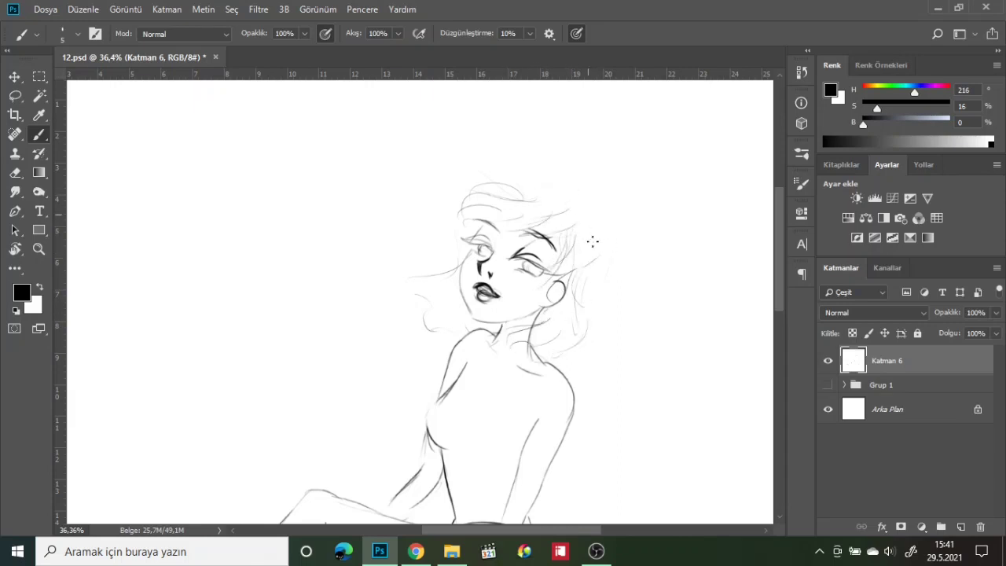
mouse_move(598, 205)
left_mouse_down()
mouse_move(587, 260)
mouse_move(596, 225)
mouse_move(608, 226)
mouse_move(607, 273)
left_mouse_up()
left_click_drag(527, 184, 554, 179)
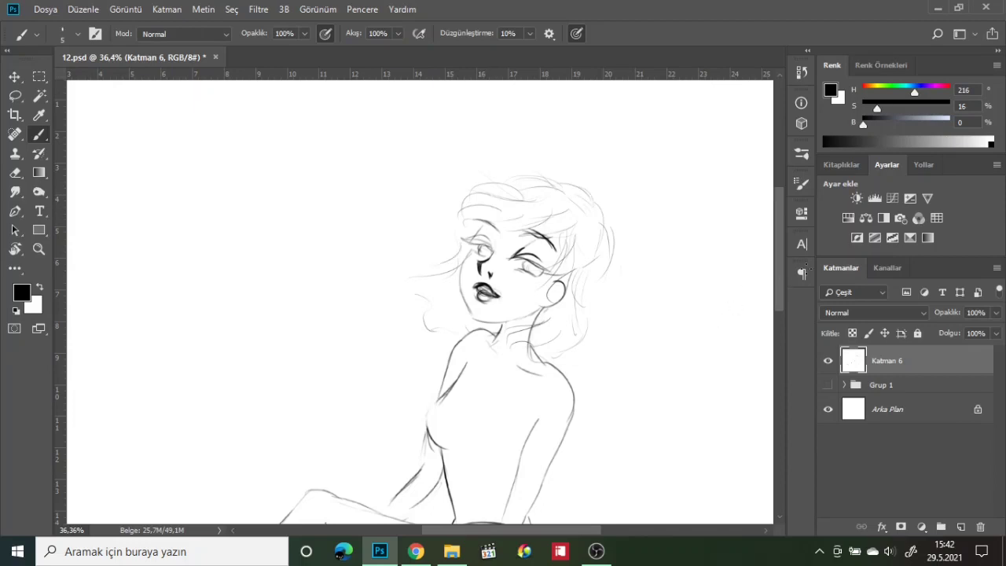
left_click_drag(432, 264, 411, 269)
- Sketch loose short shirt sleeves around both upper arms, with a hem on each sleeve
mouse_move(574, 398)
left_mouse_down()
mouse_move(631, 281)
mouse_move(581, 280)
left_mouse_up()
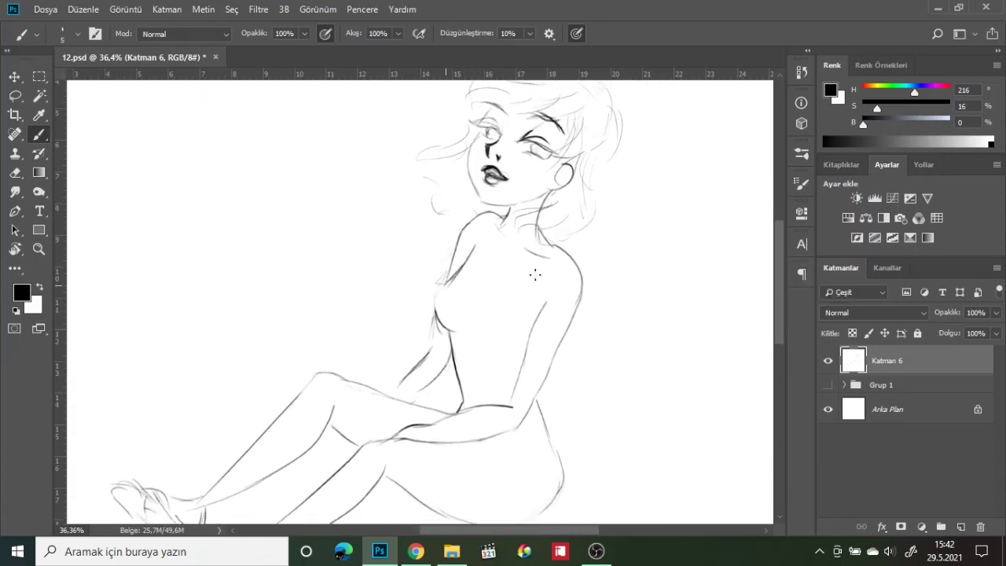
left_click_drag(463, 245, 438, 280)
left_click_drag(585, 255, 577, 349)
mouse_move(544, 309)
left_mouse_down()
mouse_move(515, 331)
mouse_move(540, 353)
left_mouse_up()
left_click_drag(579, 316, 560, 365)
left_click_drag(573, 265, 576, 316)
- Draw the shirt's V neckline and strengthen the near shoulder line and the fold under the arm
mouse_move(500, 229)
left_mouse_down()
mouse_move(487, 267)
mouse_move(546, 233)
mouse_move(489, 266)
left_mouse_up()
left_click_drag(490, 266, 546, 243)
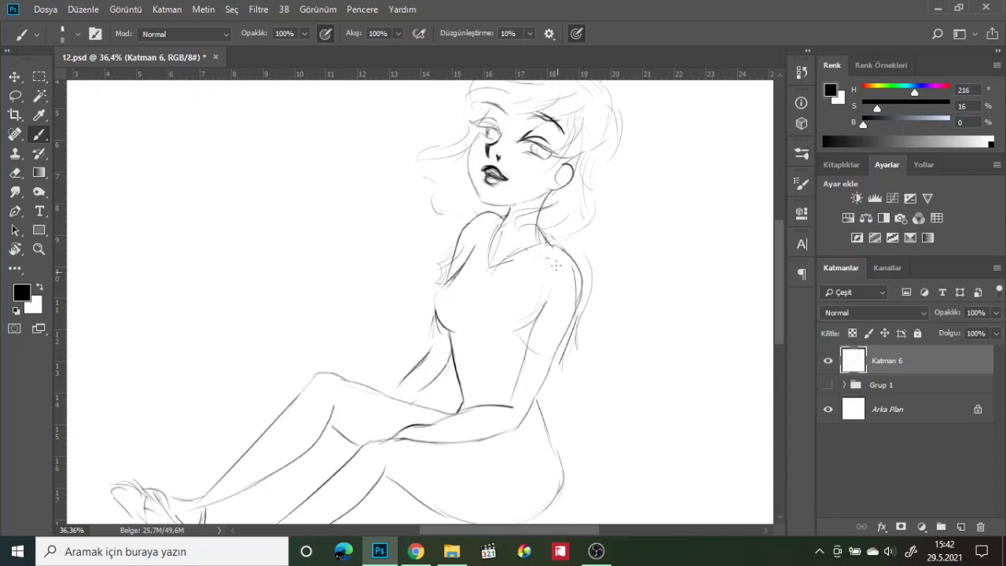
mouse_move(564, 248)
left_mouse_down()
mouse_move(580, 317)
mouse_move(527, 344)
left_mouse_up()
left_click_drag(548, 293, 523, 324)
- Draw the waistband lines across the waist and darken the outline of the hip
mouse_move(496, 365)
left_mouse_down()
mouse_move(519, 325)
mouse_move(522, 360)
left_mouse_up()
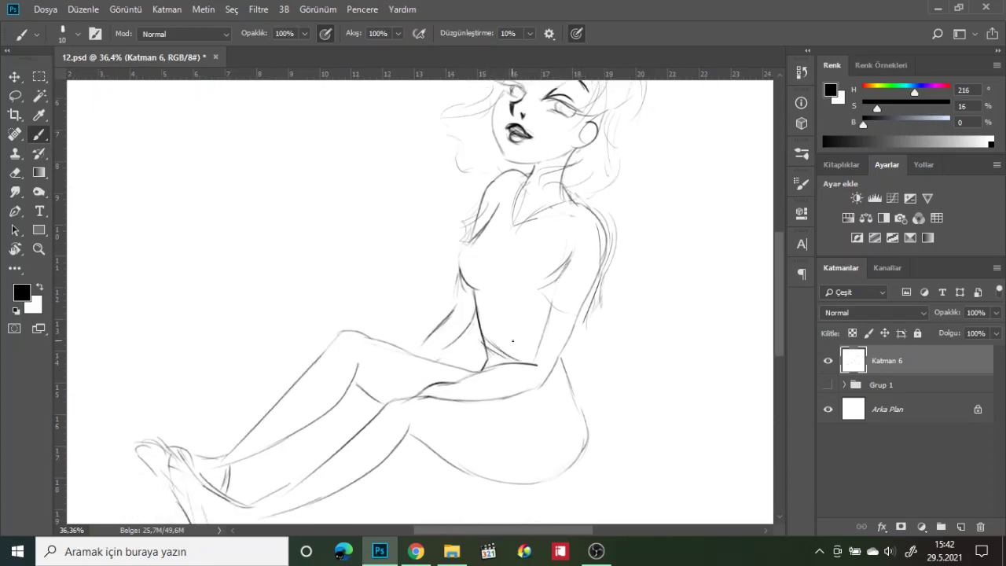
mouse_move(478, 323)
left_mouse_down()
mouse_move(485, 349)
mouse_move(533, 357)
mouse_move(483, 341)
left_mouse_up()
mouse_move(496, 341)
left_mouse_down()
mouse_move(554, 341)
mouse_move(555, 363)
mouse_move(586, 417)
mouse_move(548, 482)
left_mouse_up()
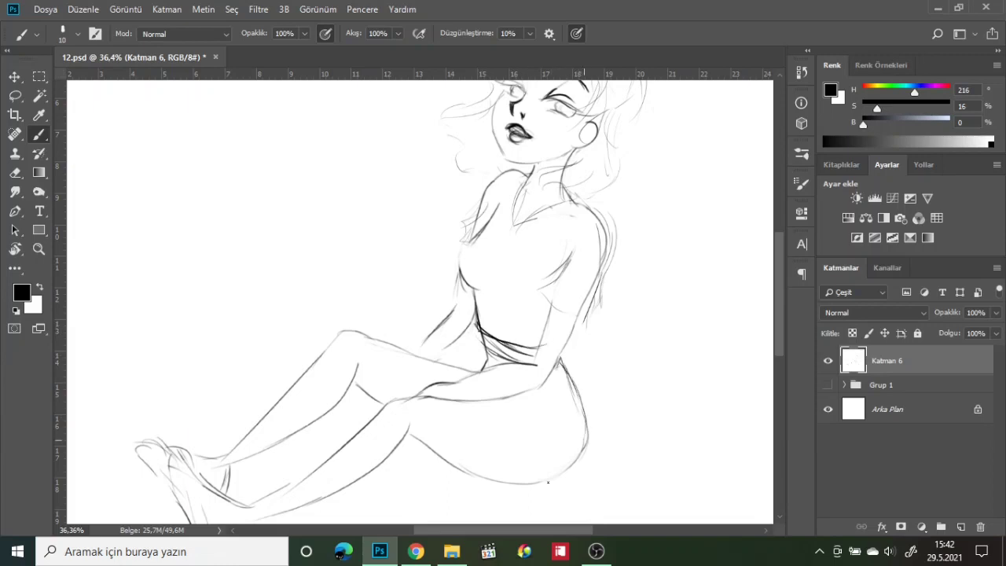
- Draw shoe collars around both ankles and darken the shoe outlines over the feet
key("space")
left_click_drag(546, 438, 585, 372)
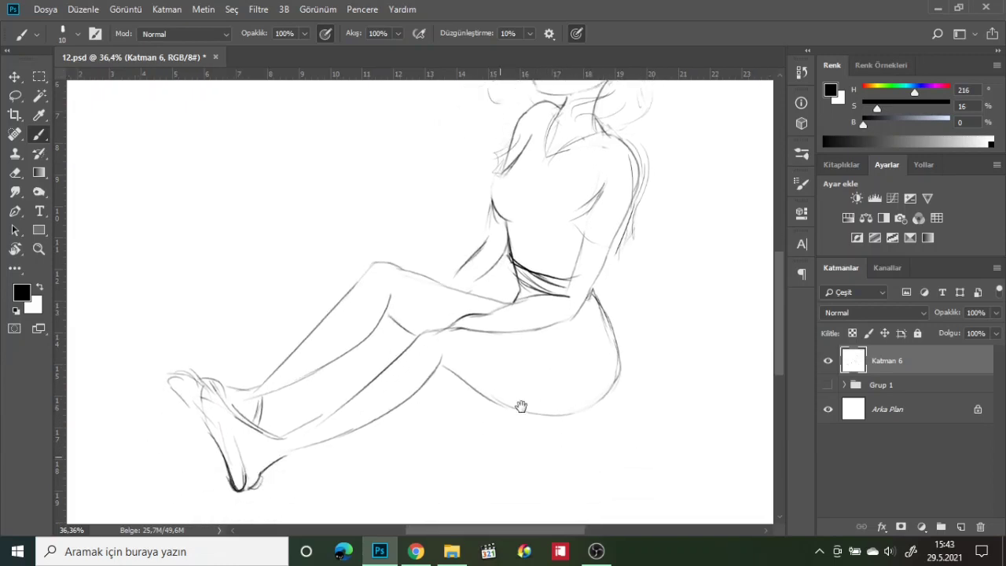
left_click_drag(521, 407, 488, 439)
left_click_drag(342, 464, 347, 435)
left_click_drag(237, 436, 245, 452)
mouse_move(242, 425)
left_mouse_down()
mouse_move(247, 444)
mouse_move(244, 436)
left_mouse_up()
mouse_move(243, 433)
left_mouse_down()
mouse_move(264, 462)
mouse_move(245, 471)
left_mouse_up()
left_click_drag(252, 434, 258, 464)
mouse_move(254, 440)
left_mouse_down()
mouse_move(256, 469)
mouse_move(249, 459)
left_mouse_up()
mouse_move(254, 445)
left_mouse_down()
mouse_move(242, 439)
mouse_move(242, 424)
left_mouse_up()
left_click_drag(247, 429, 257, 454)
mouse_move(246, 440)
left_mouse_down()
mouse_move(234, 437)
mouse_move(214, 389)
mouse_move(165, 387)
left_mouse_up()
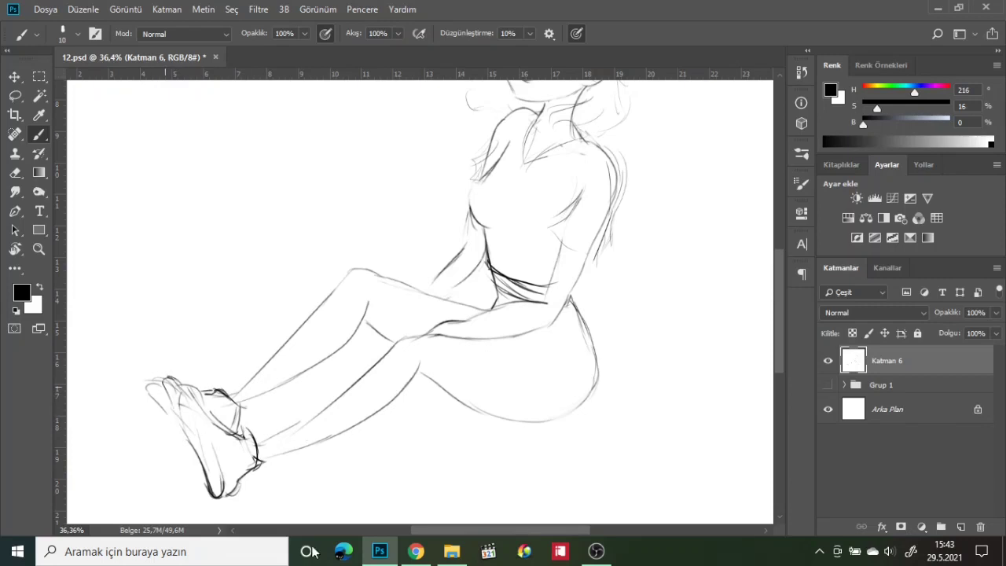
- Draw trouser edges along both lower shins above the shoes
mouse_move(266, 459)
left_mouse_down()
mouse_move(311, 446)
mouse_move(316, 411)
left_mouse_up()
key("ctrl+z")
mouse_move(264, 435)
left_mouse_down()
mouse_move(267, 463)
mouse_move(290, 429)
left_mouse_up()
mouse_move(239, 385)
left_mouse_down()
mouse_move(258, 397)
mouse_move(240, 388)
left_mouse_up()
mouse_move(244, 393)
left_mouse_down()
mouse_move(264, 399)
mouse_move(302, 372)
left_mouse_up()
- Lower the opacity of sketch layer Katman 6 to 18% and add a new layer above it
scroll(585, 261, "down", 7)
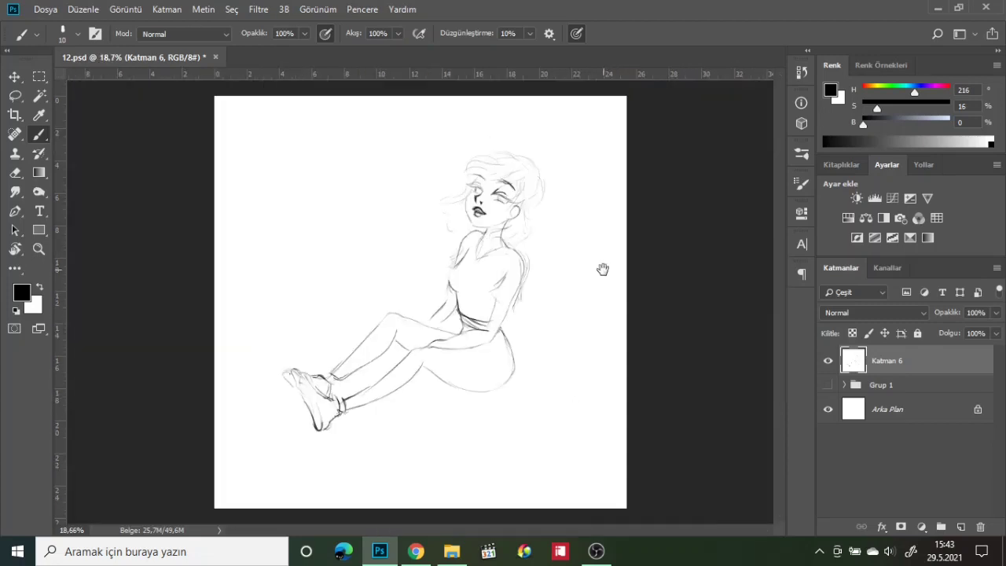
scroll(457, 283, "up", 3)
left_click_drag(533, 240, 532, 264)
scroll(606, 250, "down", 1)
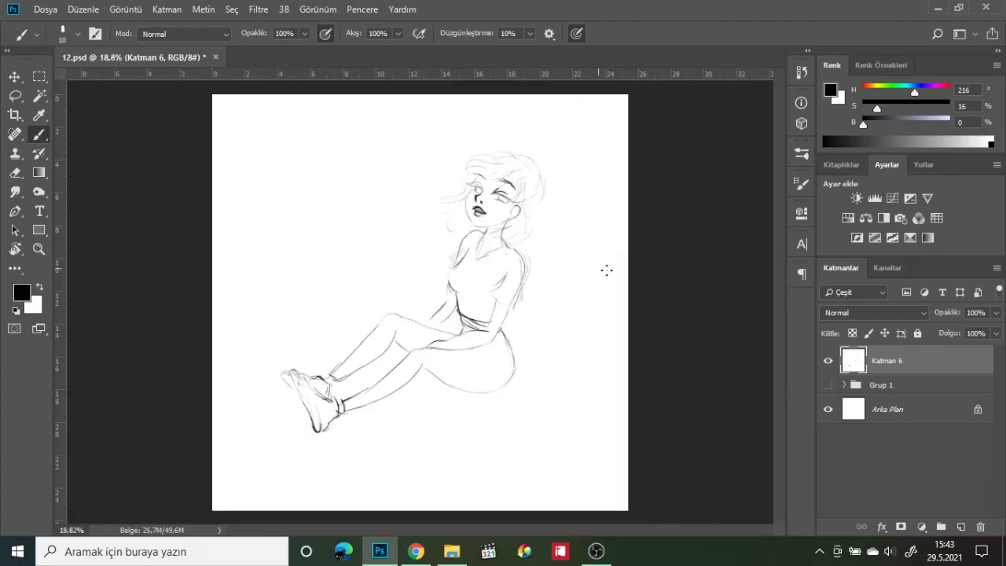
left_click(996, 313)
left_click_drag(995, 329, 941, 330)
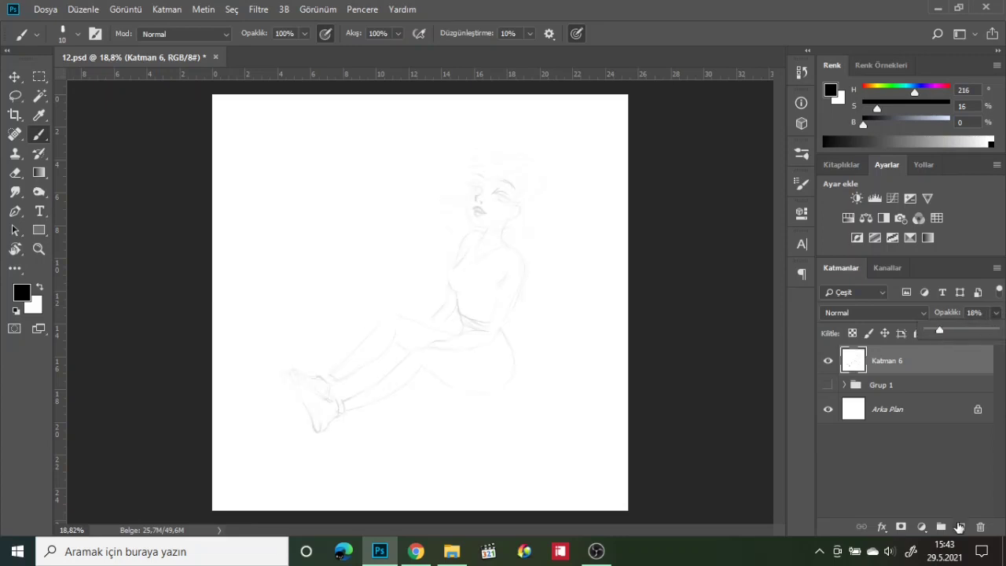
left_click(961, 527)
- Restore the opacity of sketch layer Katman 6 to 100%
scroll(519, 203, "up", 5)
scroll(474, 213, "up", 4)
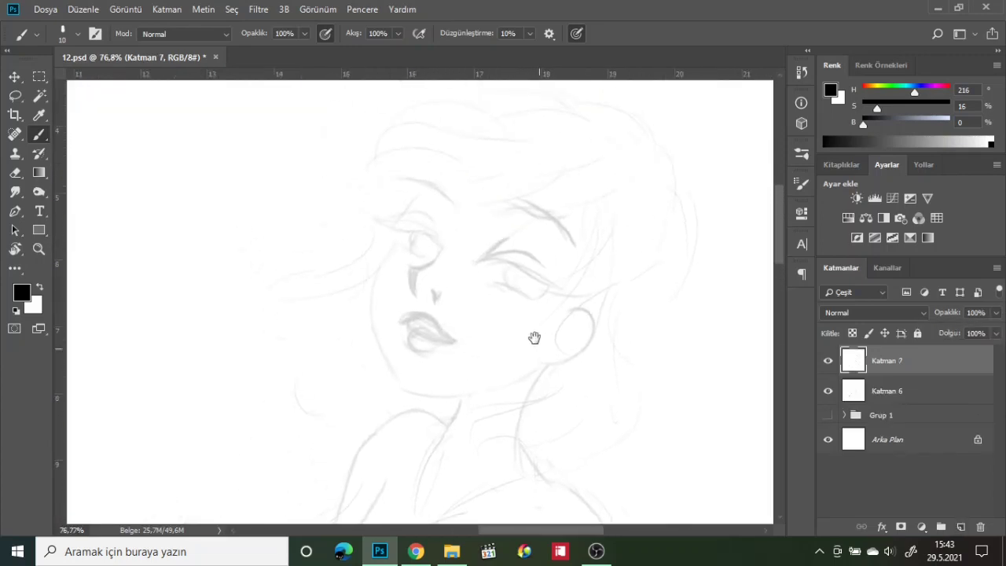
left_click_drag(533, 338, 519, 326)
scroll(532, 330, "down", 5)
left_click(916, 391)
left_click(996, 313)
left_click(996, 329)
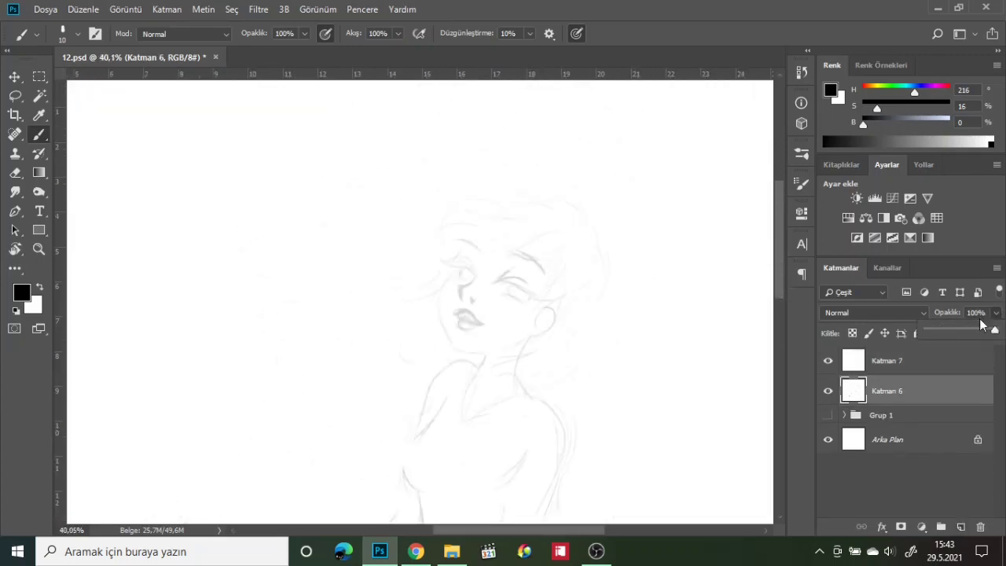
- Lasso the head and hair on Katman 6 and move them about 53 px right and 9 px down
left_click(15, 96)
mouse_move(490, 357)
left_mouse_down()
mouse_move(710, 312)
mouse_move(530, 365)
mouse_move(494, 358)
left_mouse_up()
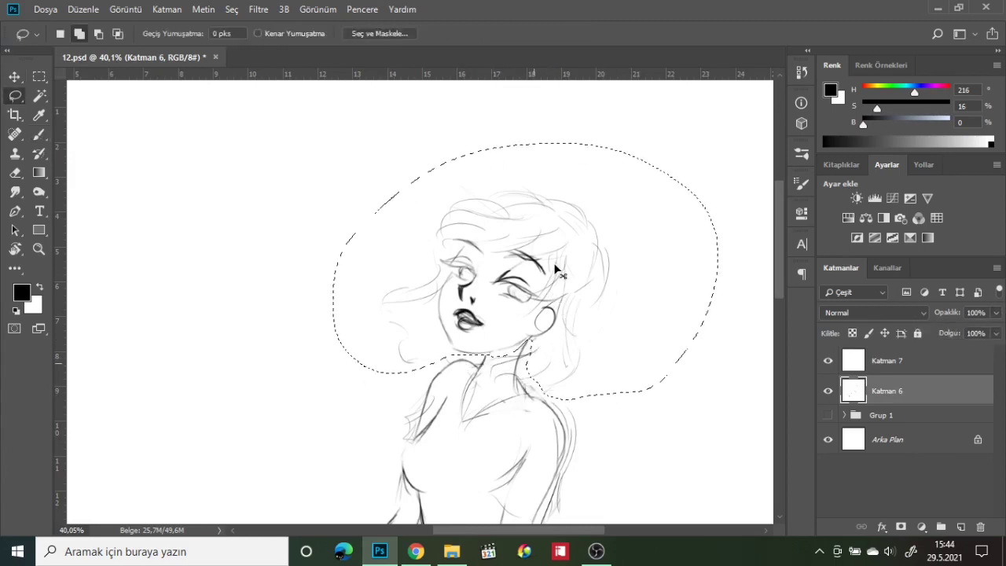
key("ctrl+t")
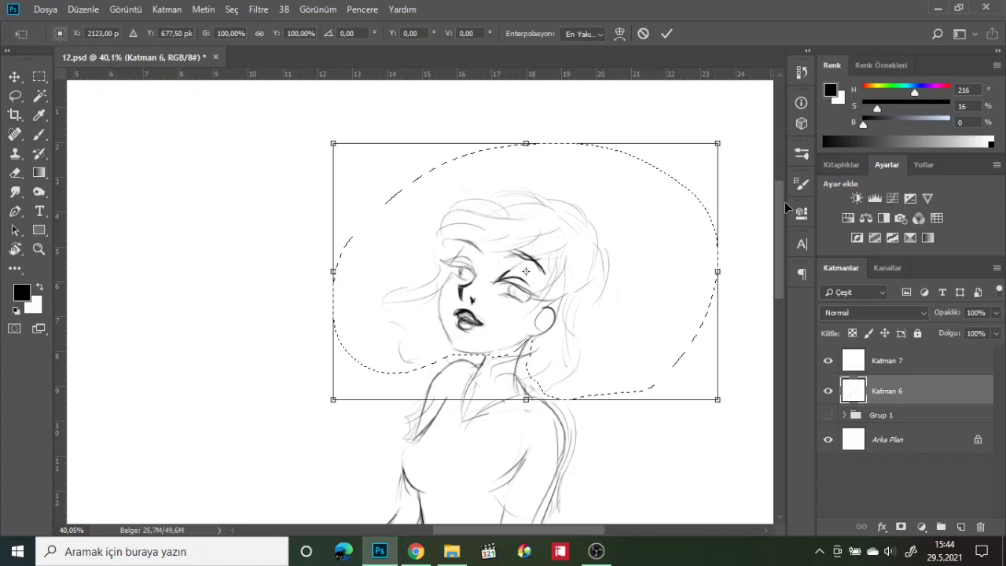
mouse_move(514, 329)
left_mouse_down()
mouse_move(540, 324)
mouse_move(530, 328)
left_mouse_up()
left_click_drag(594, 303, 593, 308)
key("Return")
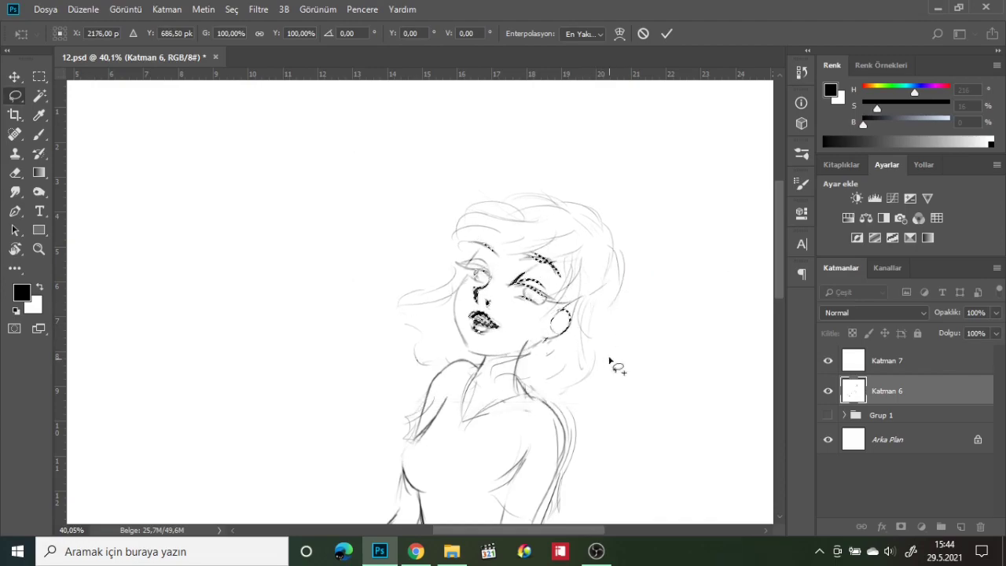